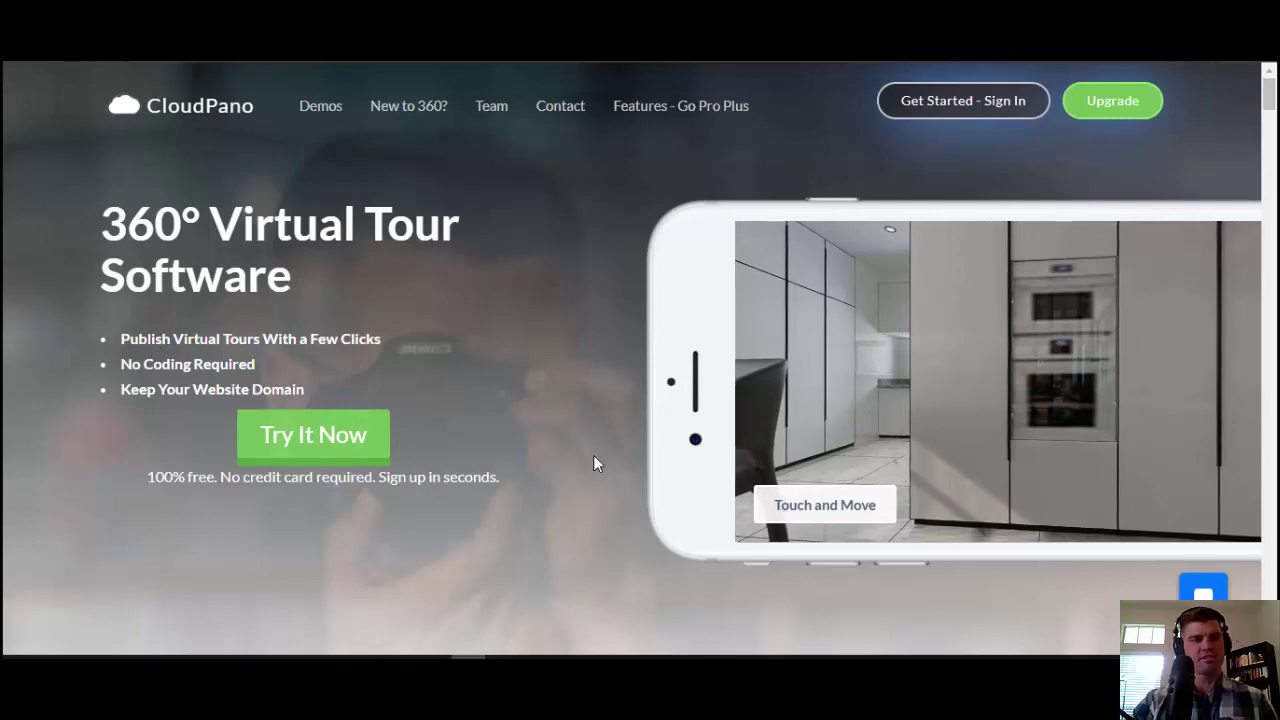
Go from the CloudPano marketing homepage to Get Started - Sign In.
scroll(585, 368, "down", 5)
scroll(585, 371, "up", 5)
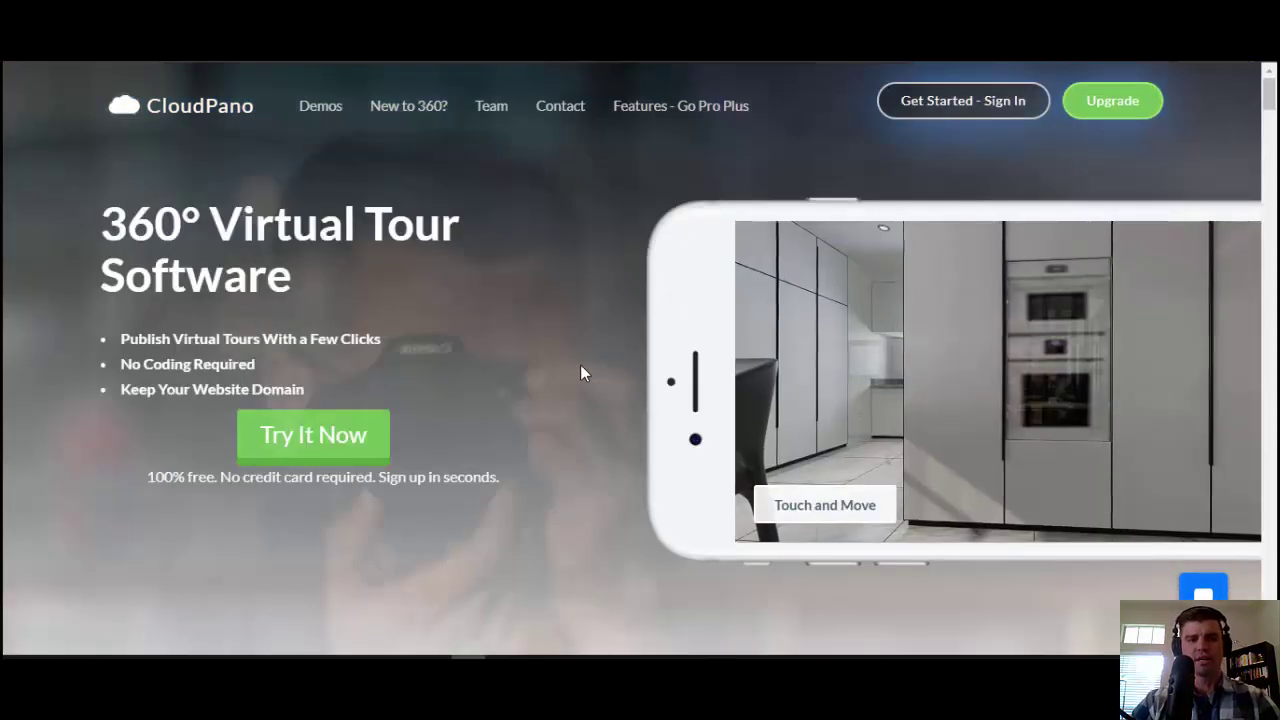
left_click(991, 101)
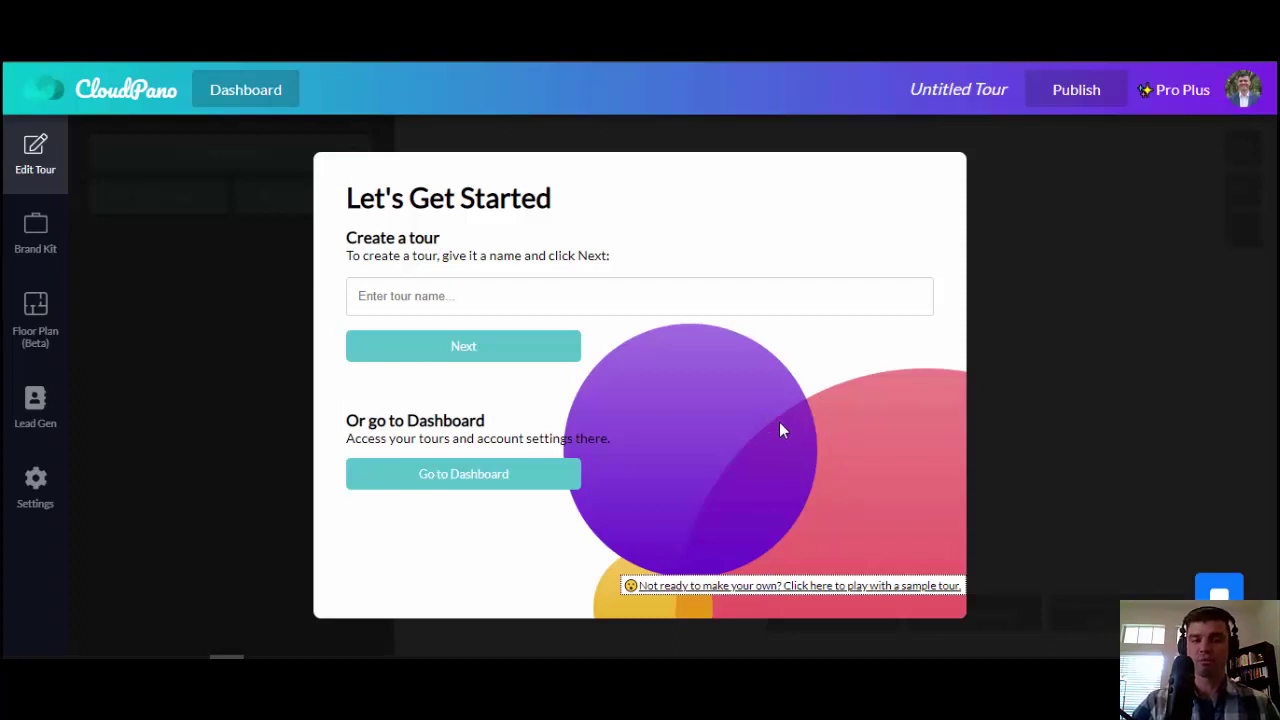
Load the sample tour 'Example Tour CloudPano.com' instead of creating a new tour.
left_click(838, 588)
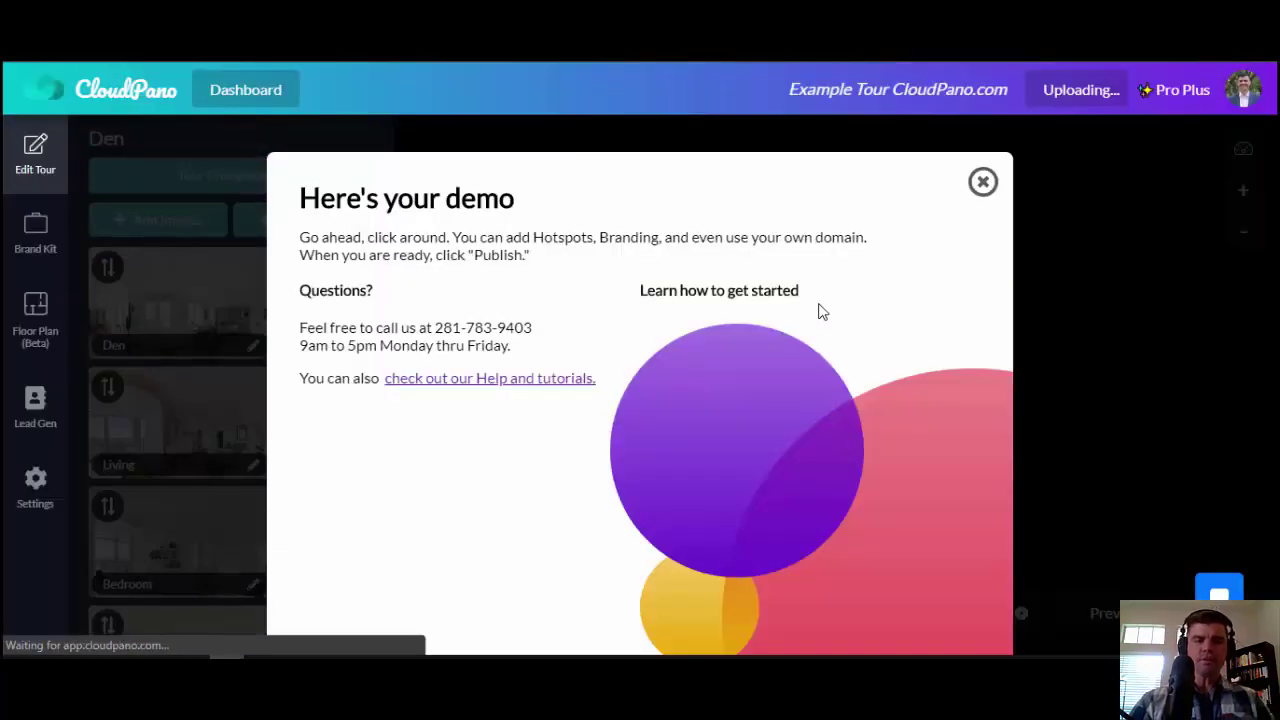
Dismiss the 'Here's your demo' welcome dialog and look over the tour editor.
left_click(983, 183)
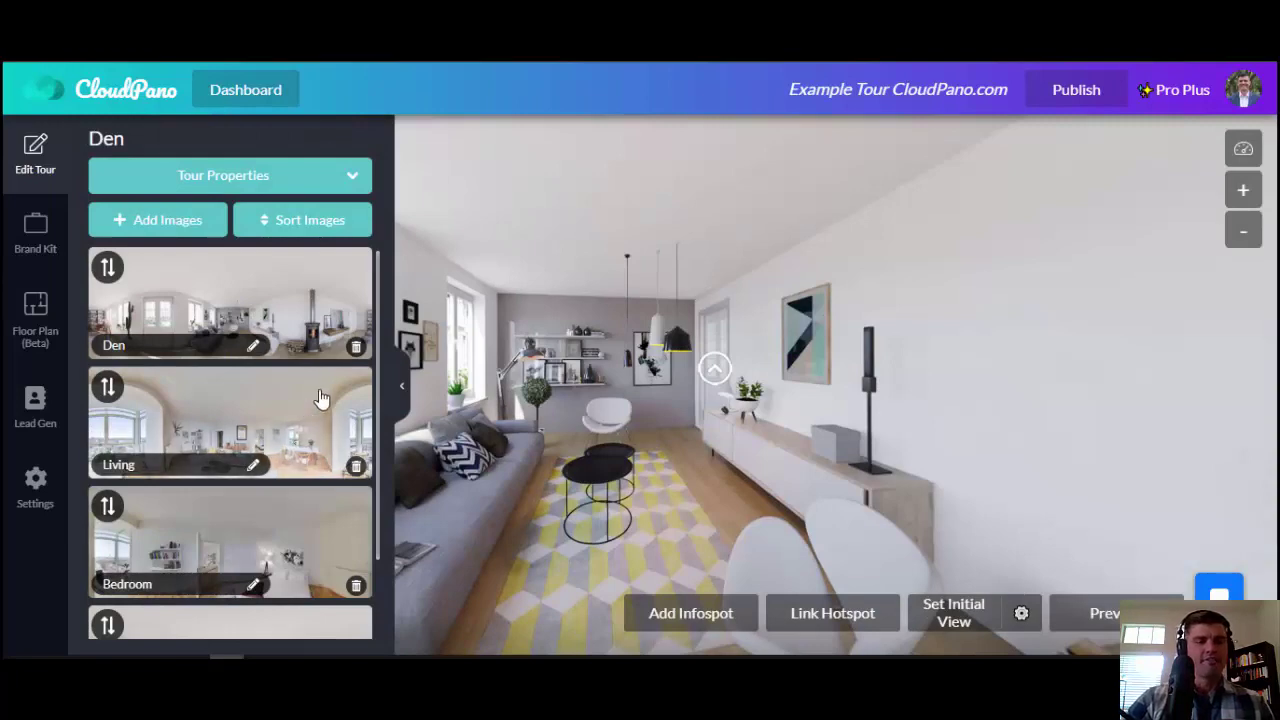
scroll(298, 590, "down", 1)
scroll(285, 435, "up", 1)
scroll(285, 425, "down", 1)
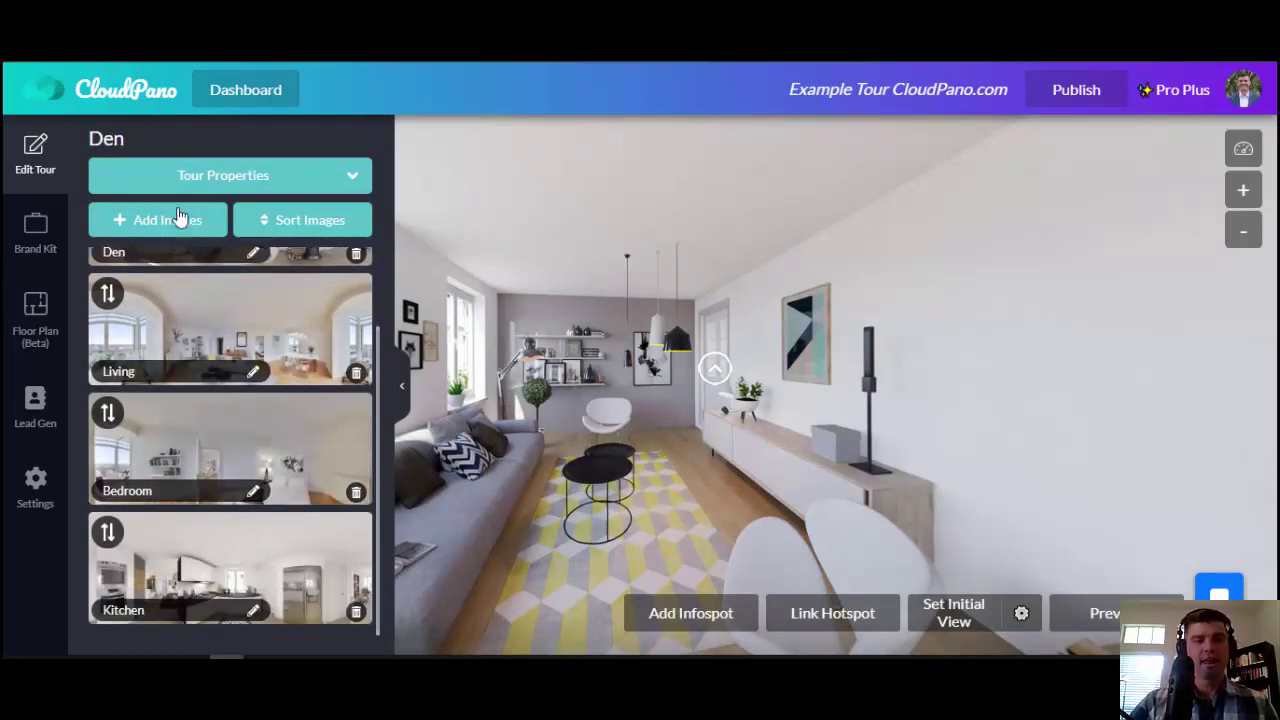
Upload Cam+L.jpg from the Demo 360 Photos folder as a new 360 scene.
left_click(178, 226)
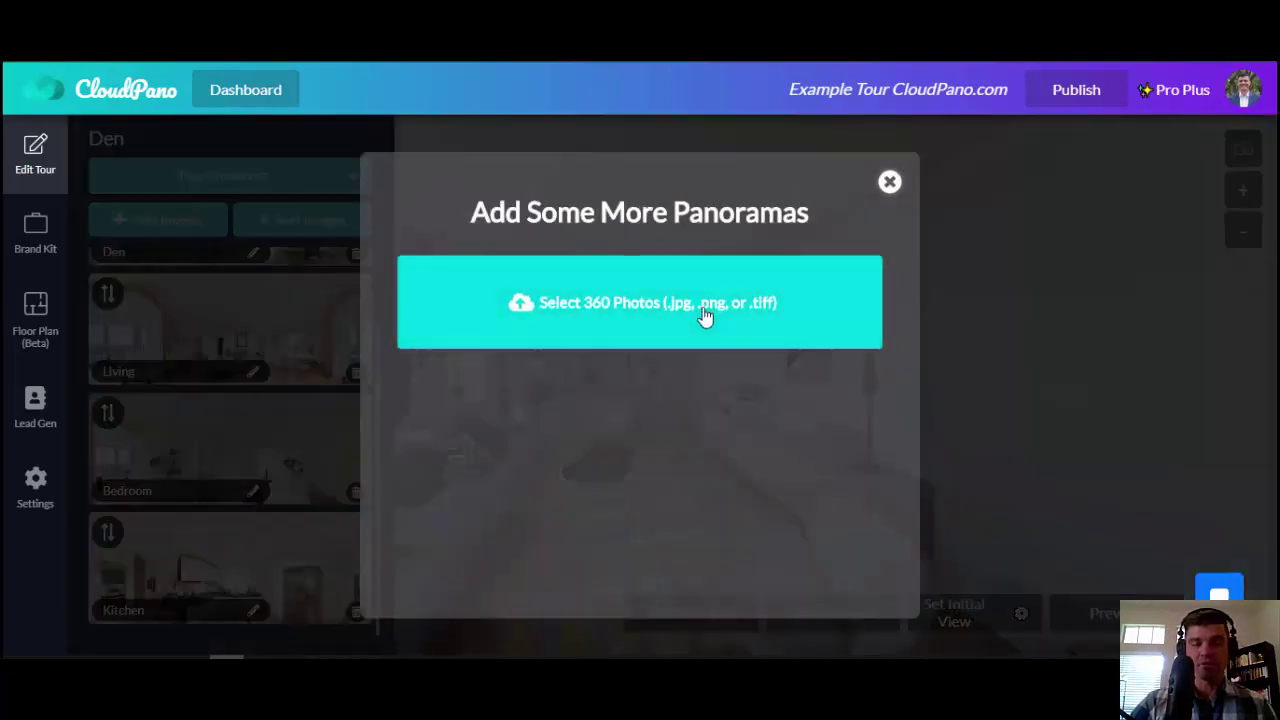
left_click(704, 316)
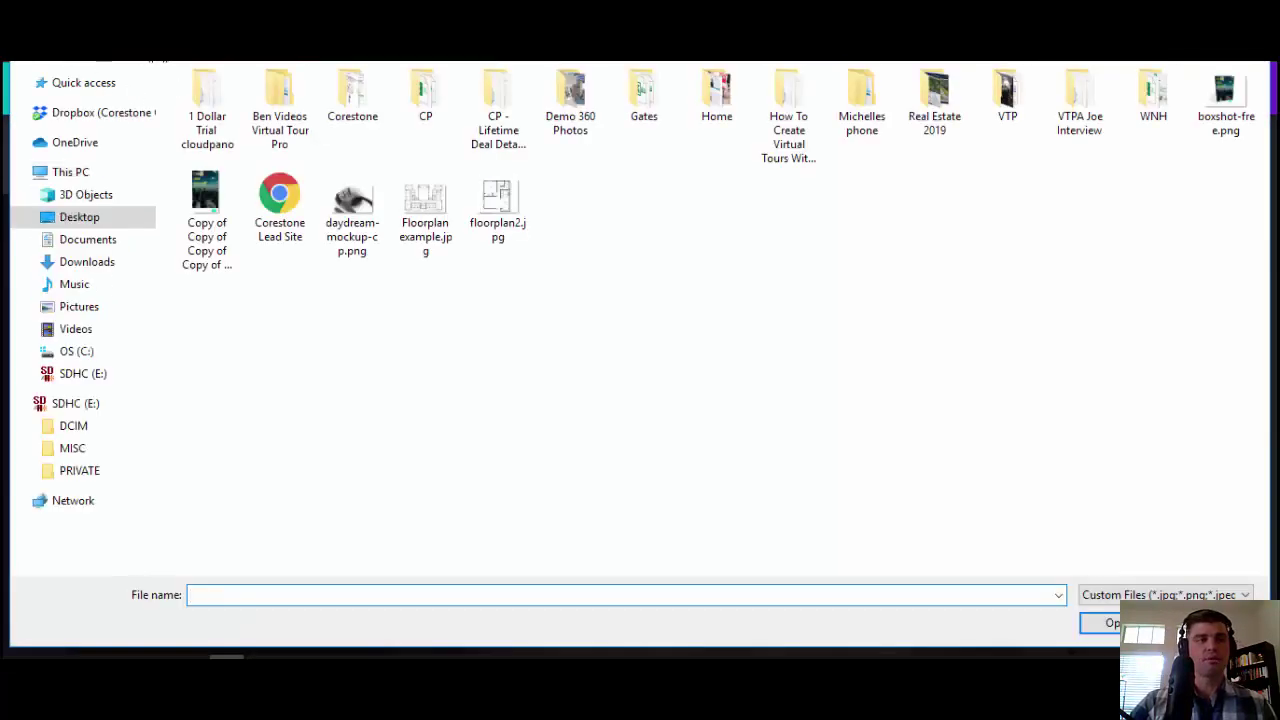
double_click(566, 105)
double_click(320, 92)
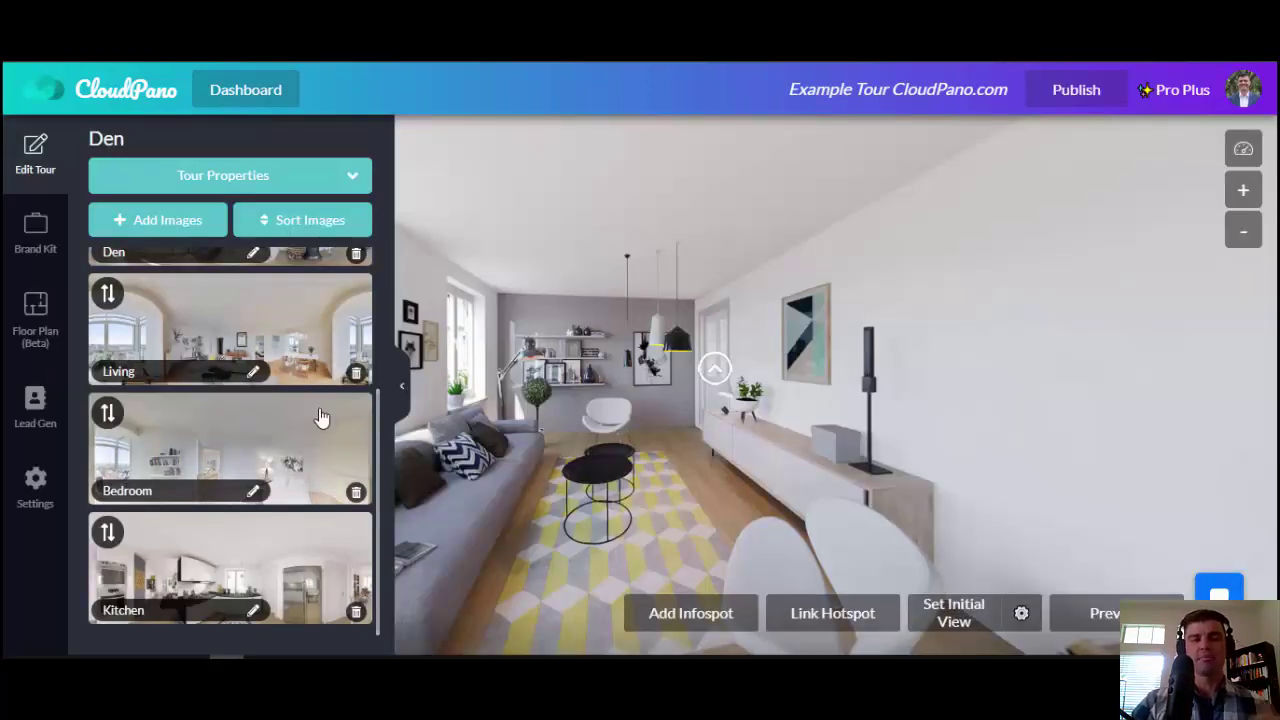
Reorder the Cam+L scene in the scene list and rename it Outside.
left_click(37, 320)
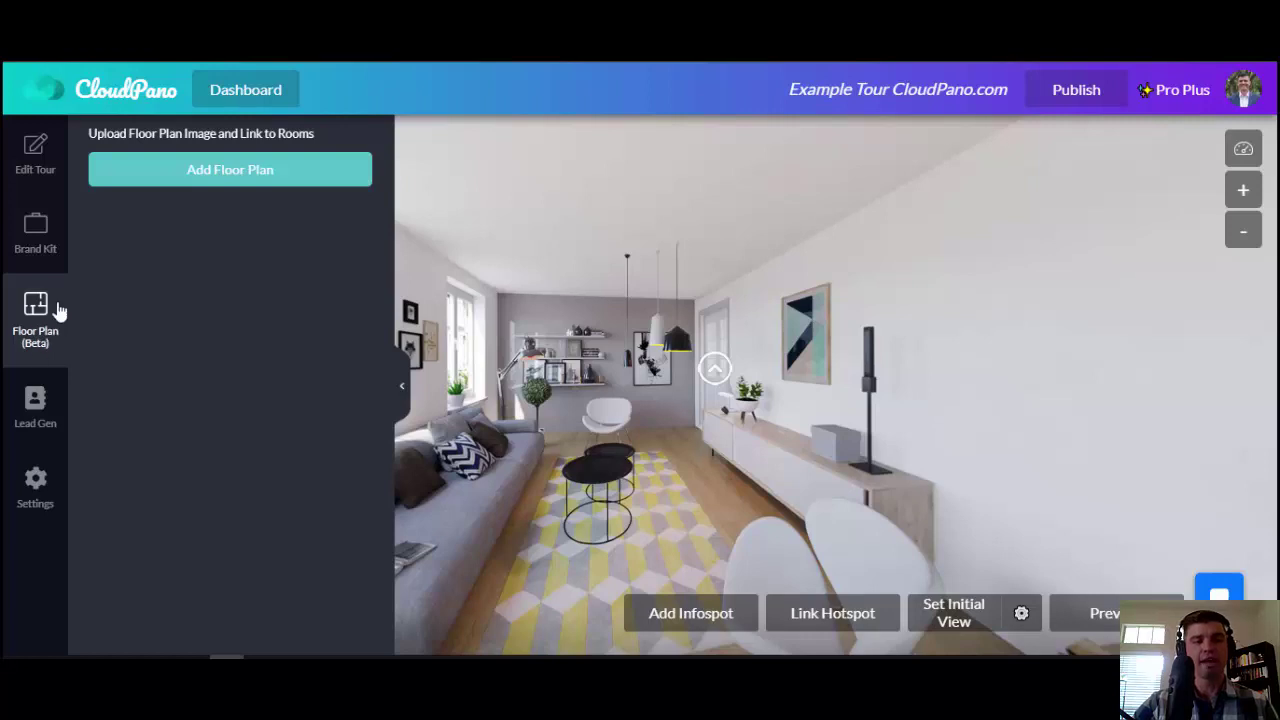
left_click(41, 157)
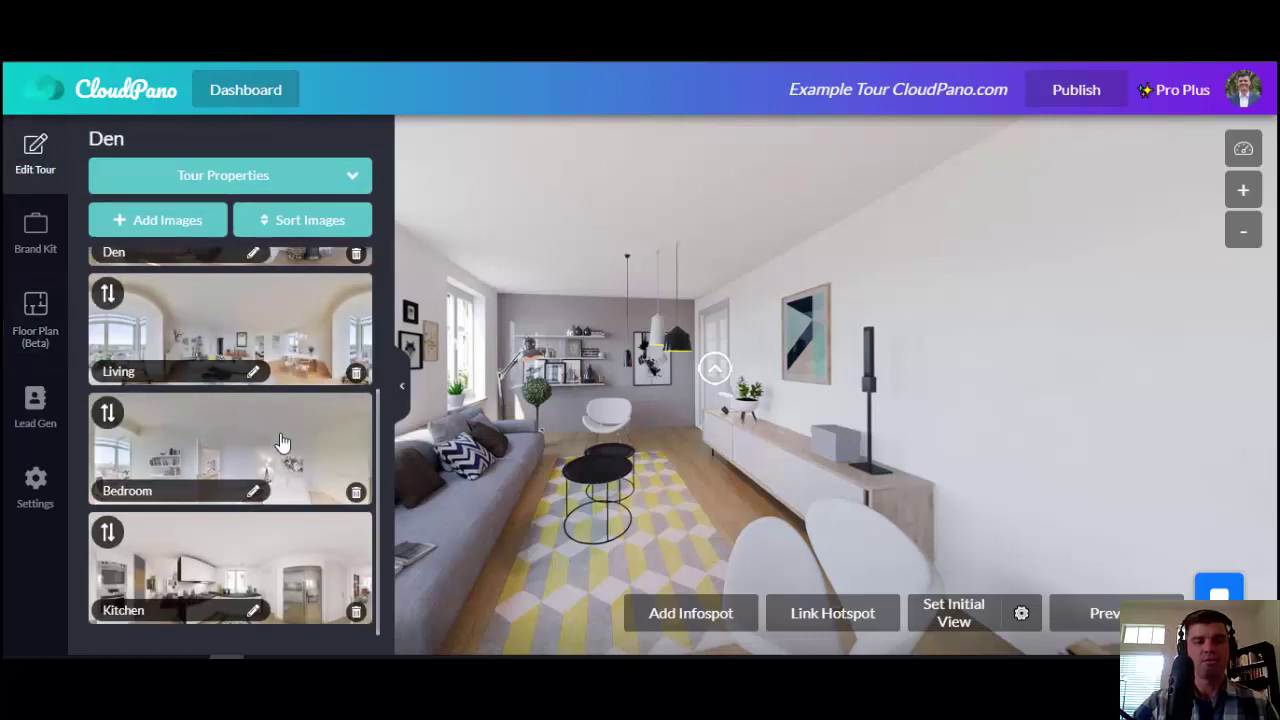
scroll(265, 428, "up", 3)
left_click_drag(110, 290, 120, 195)
left_click(252, 346)
triple_click(206, 342)
type("Oute")
type("ide")
key("Return")
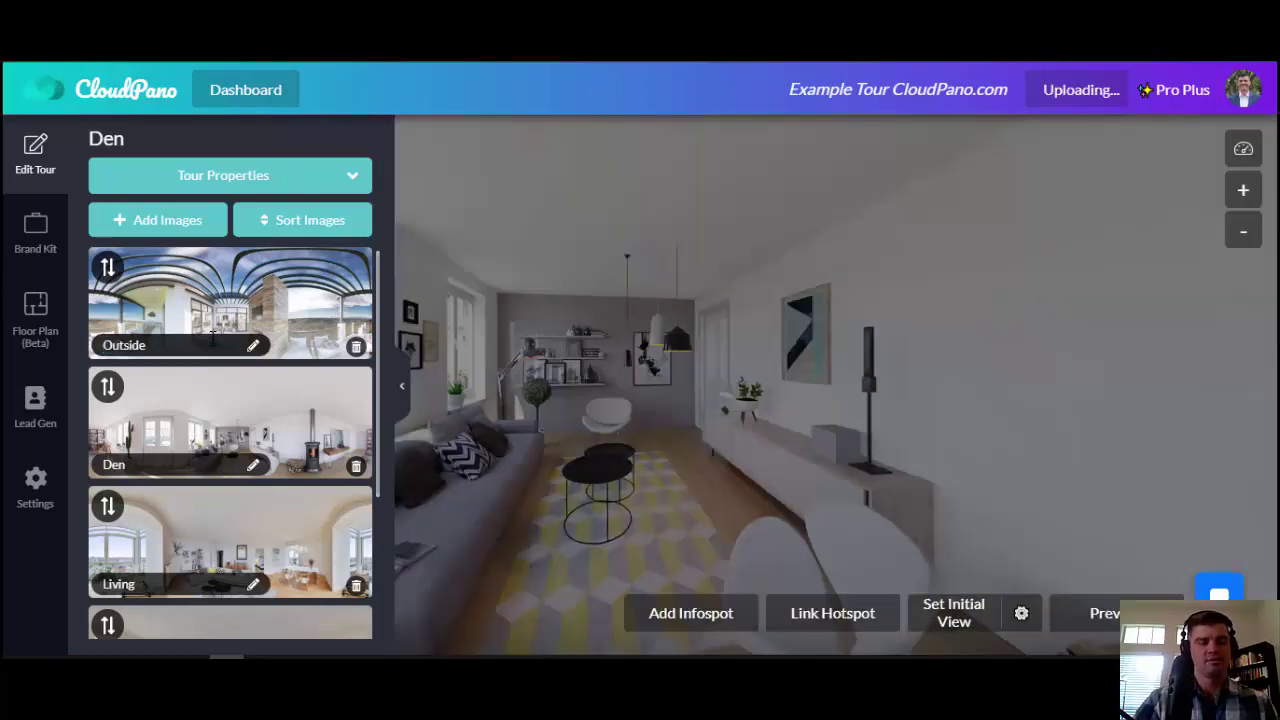
Set the Outside scene's initial view facing the covered patio dining table.
left_click(208, 340)
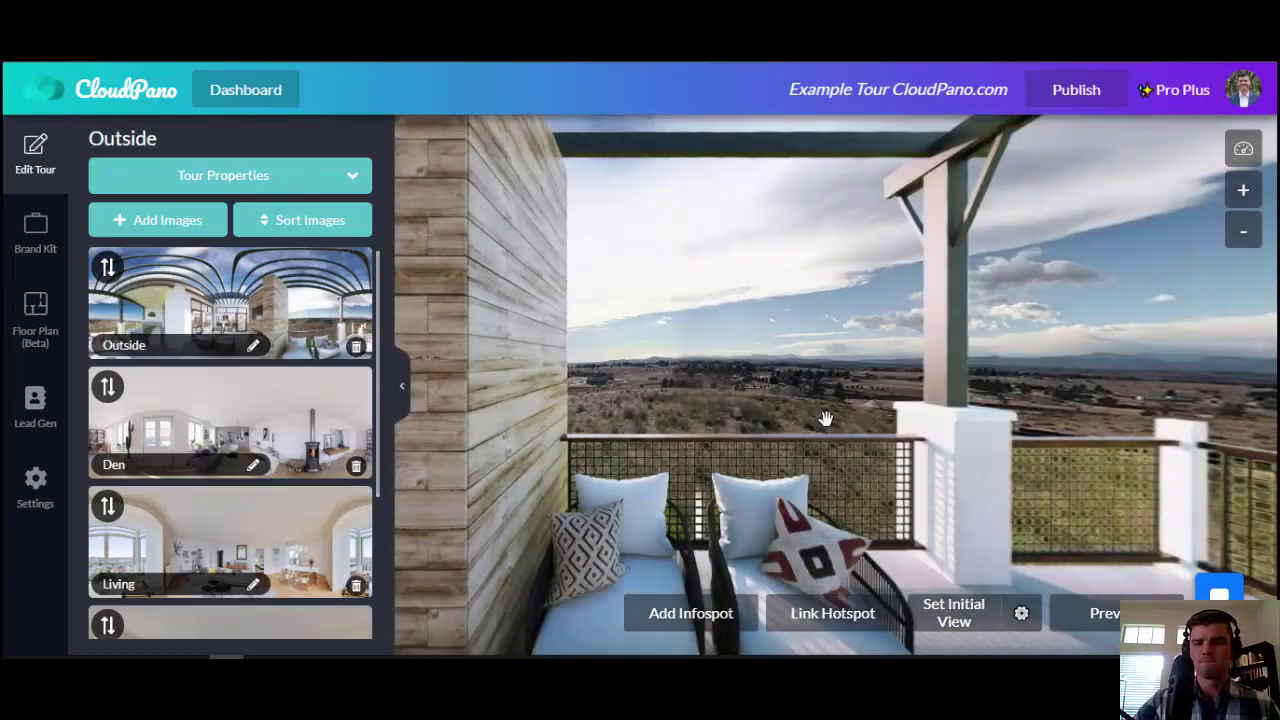
left_click_drag(826, 418, 674, 368)
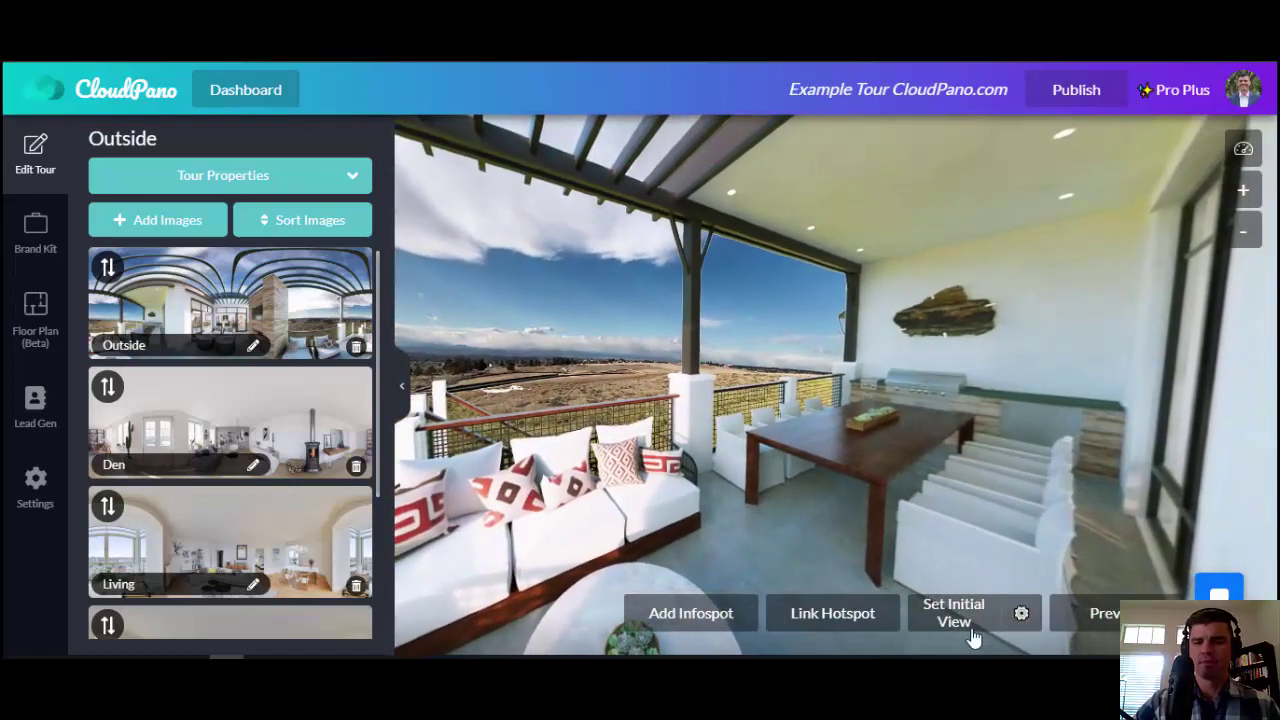
left_click(963, 620)
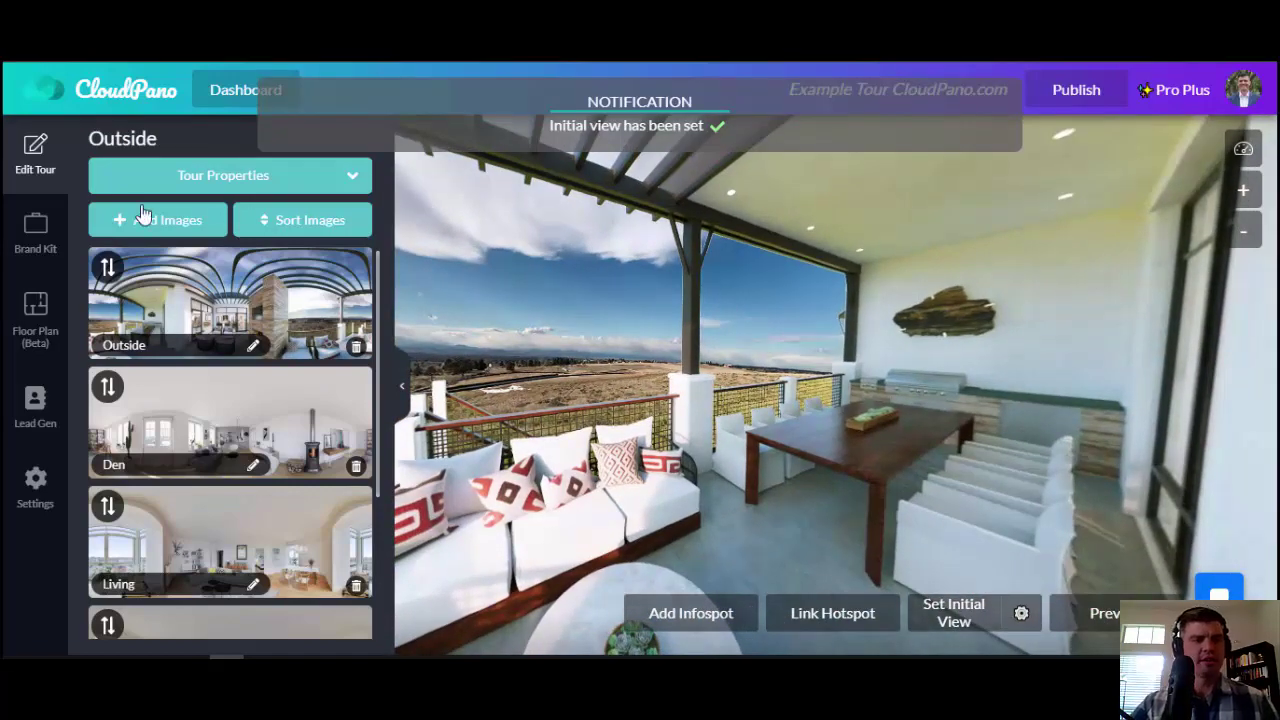
Upload floorplan2.jpg from the Desktop as a floor plan under Floor Plan (Beta).
left_click(33, 340)
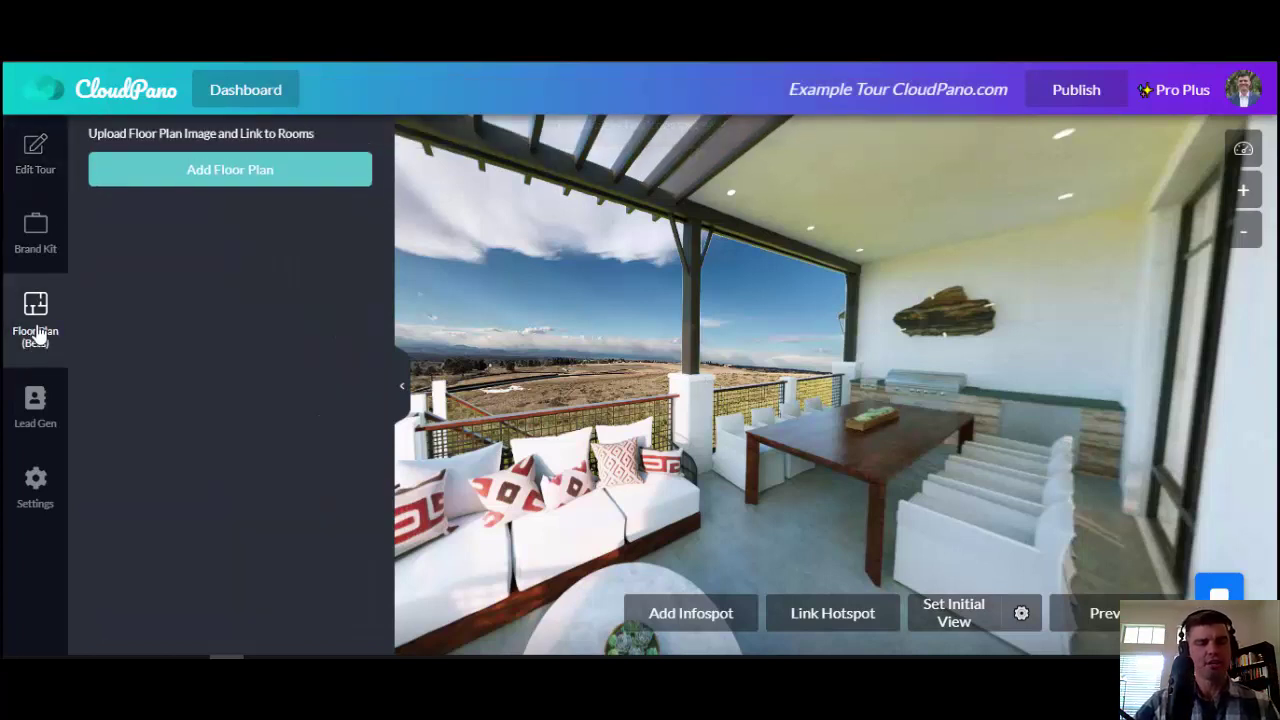
left_click(242, 170)
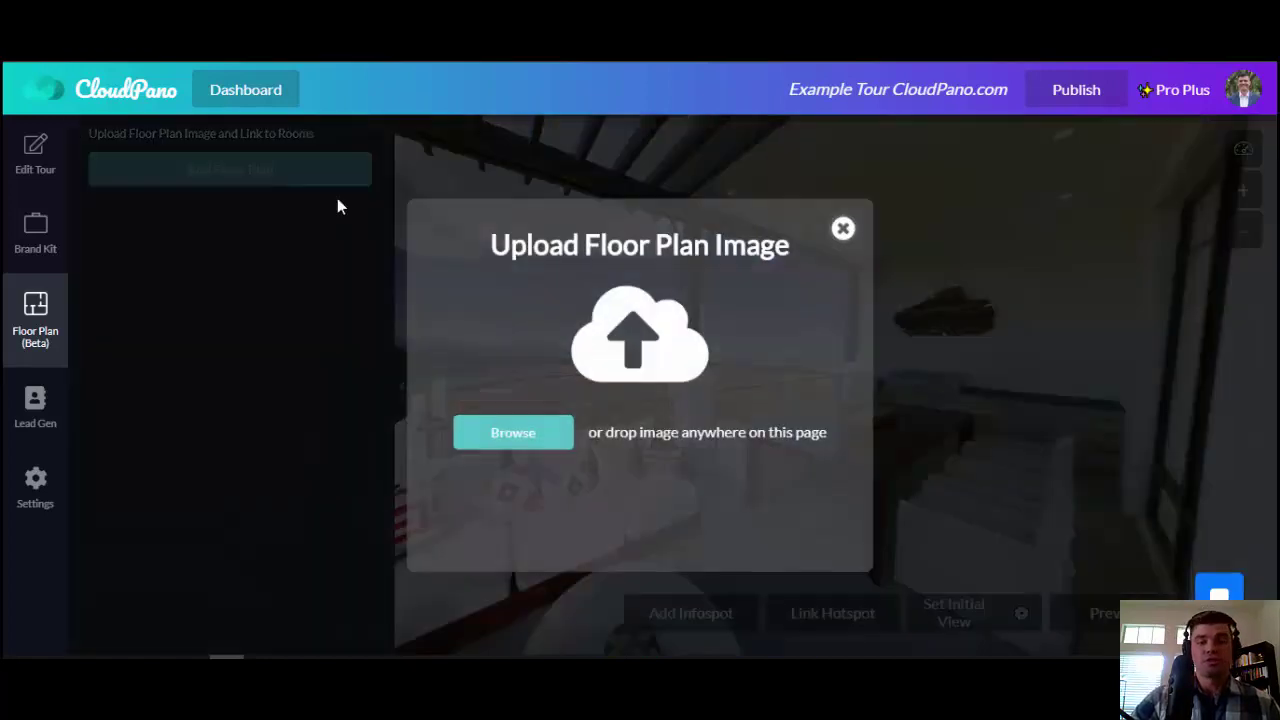
left_click(516, 436)
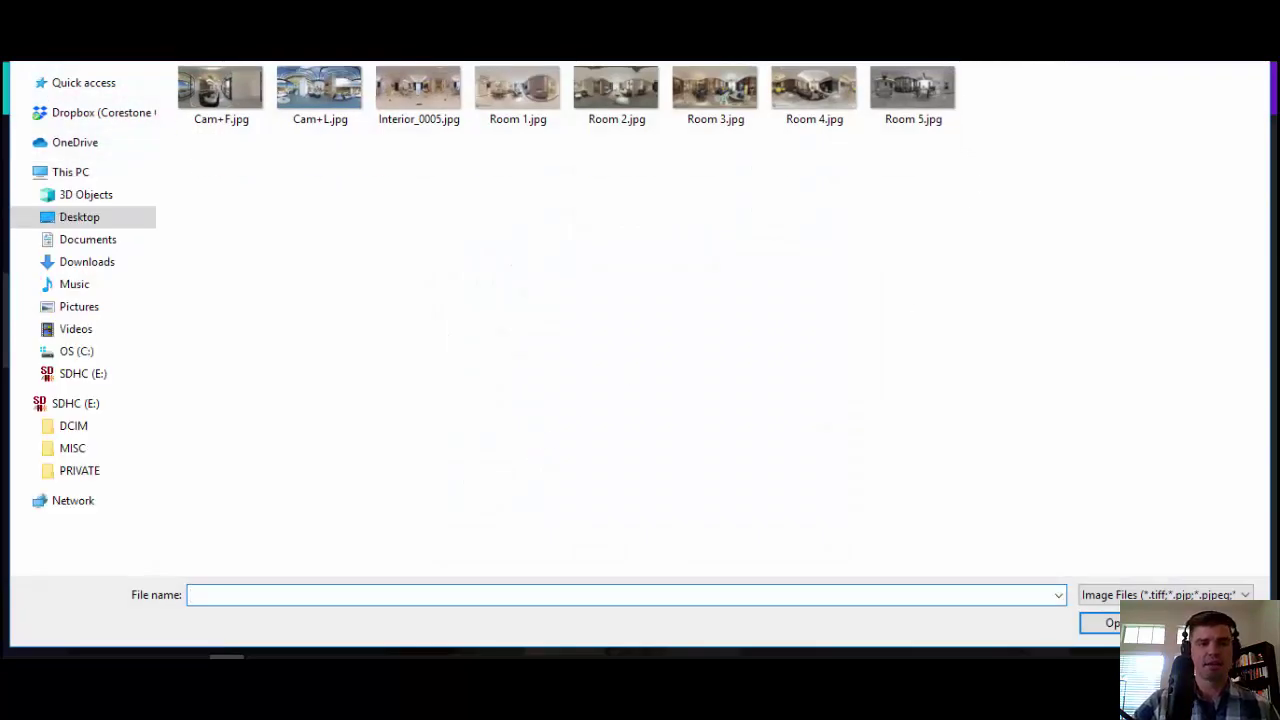
double_click(514, 205)
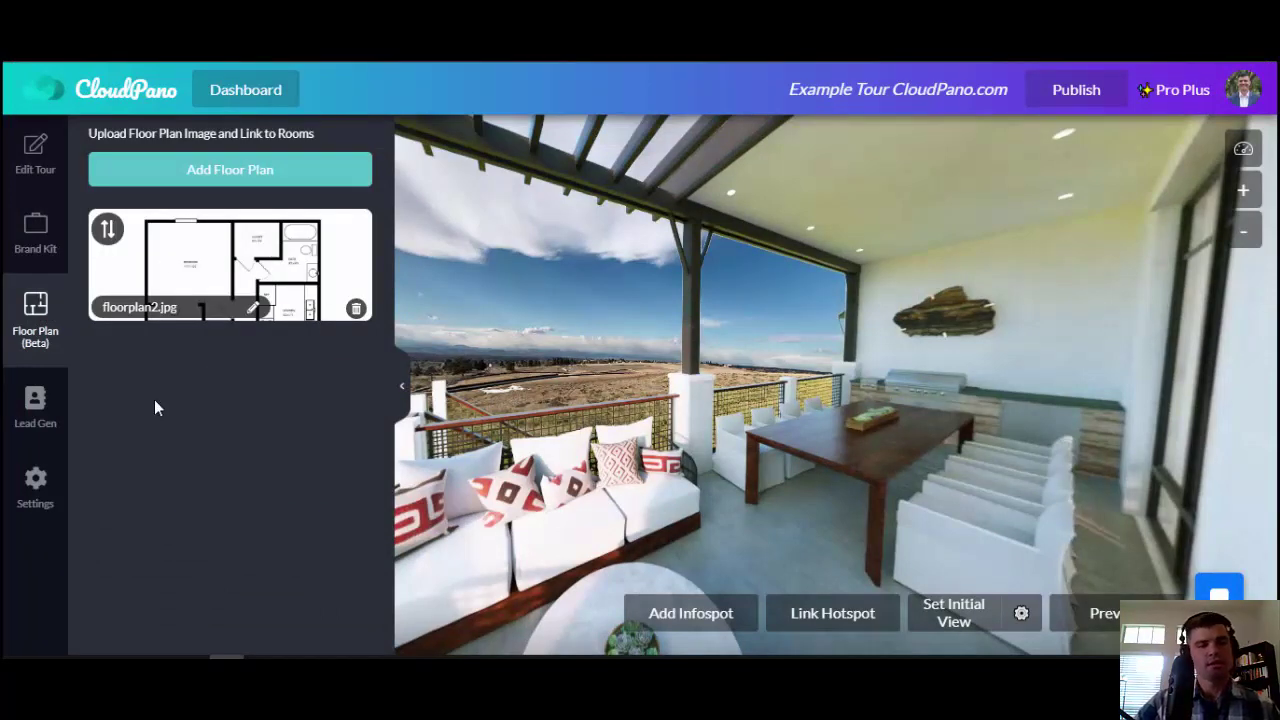
Rename the floorplan2.jpg floor plan to Level 1.jpg.
left_click(254, 309)
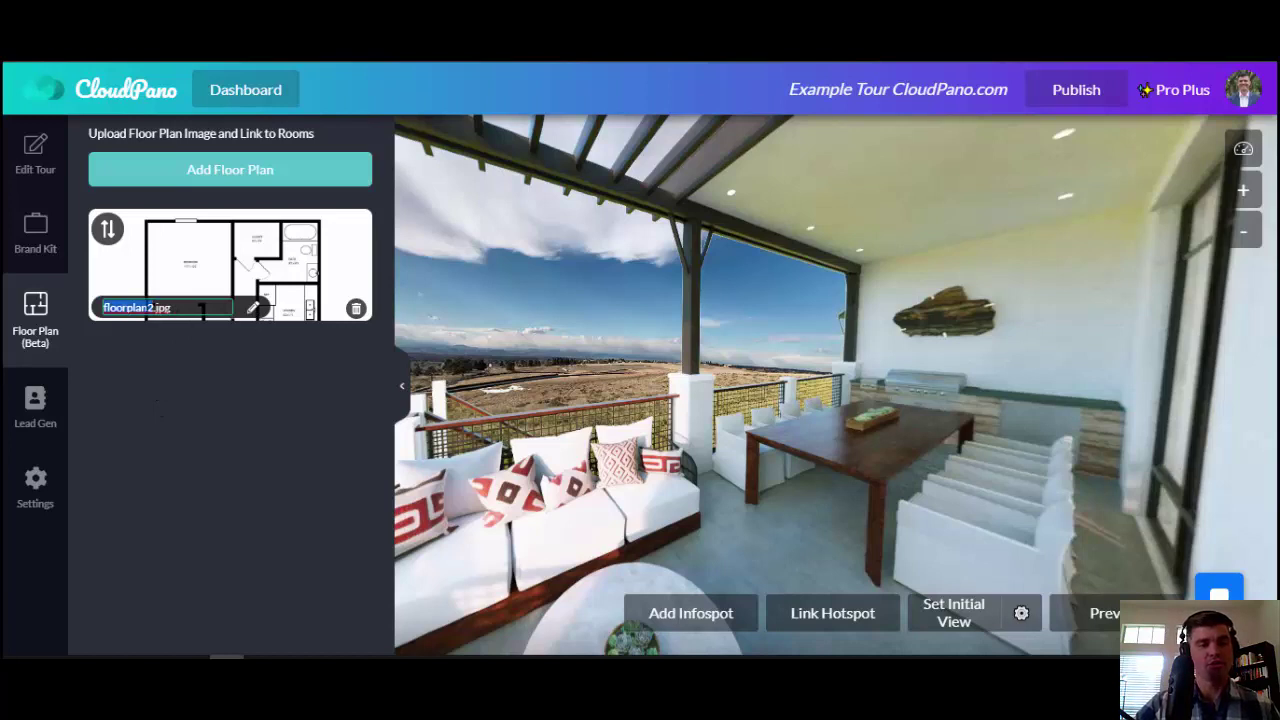
key("End")
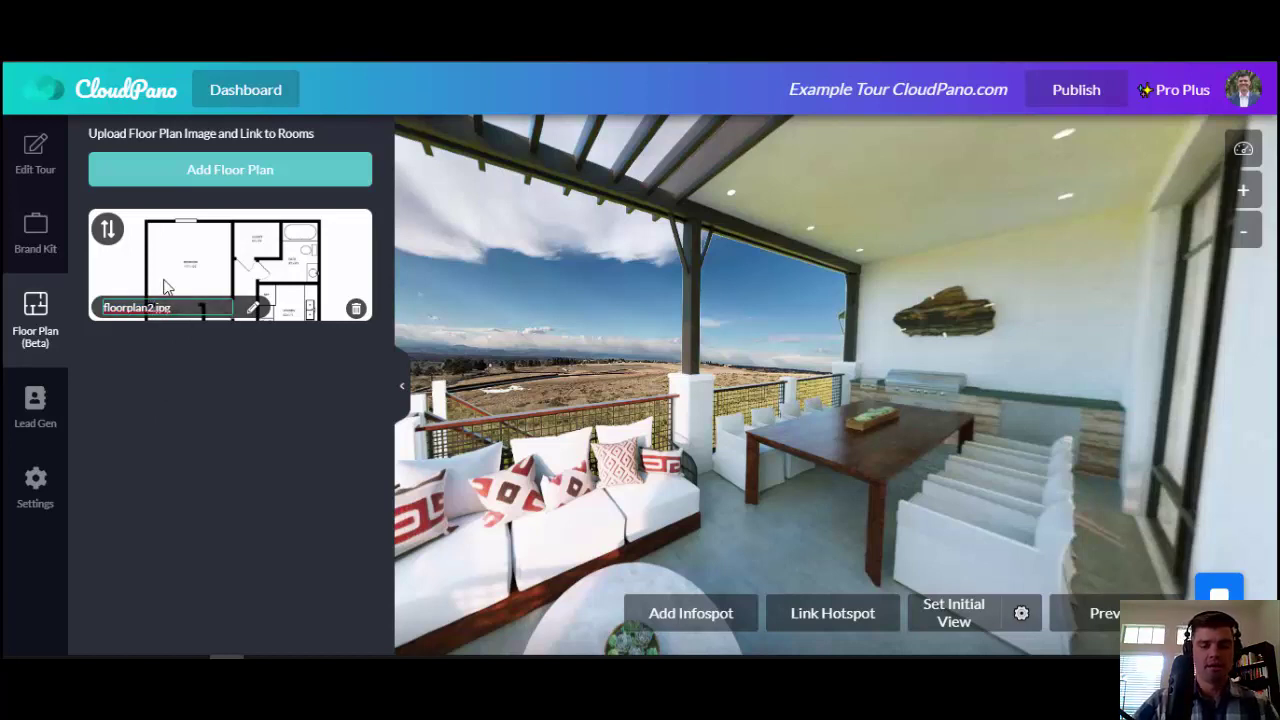
key("BackSpace")
key("BackSpace")
key("BackSpace")
key("BackSpace")
key("BackSpace")
key("BackSpace")
key("BackSpace")
key("BackSpace")
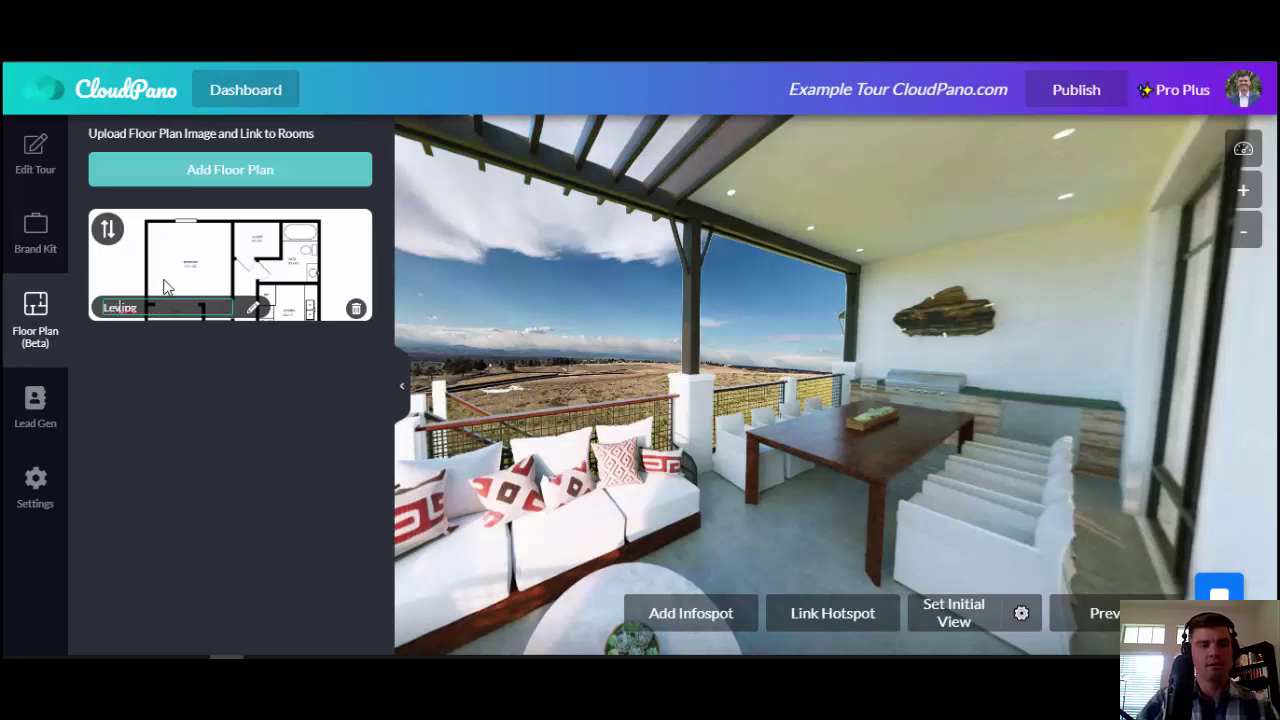
key("Return")
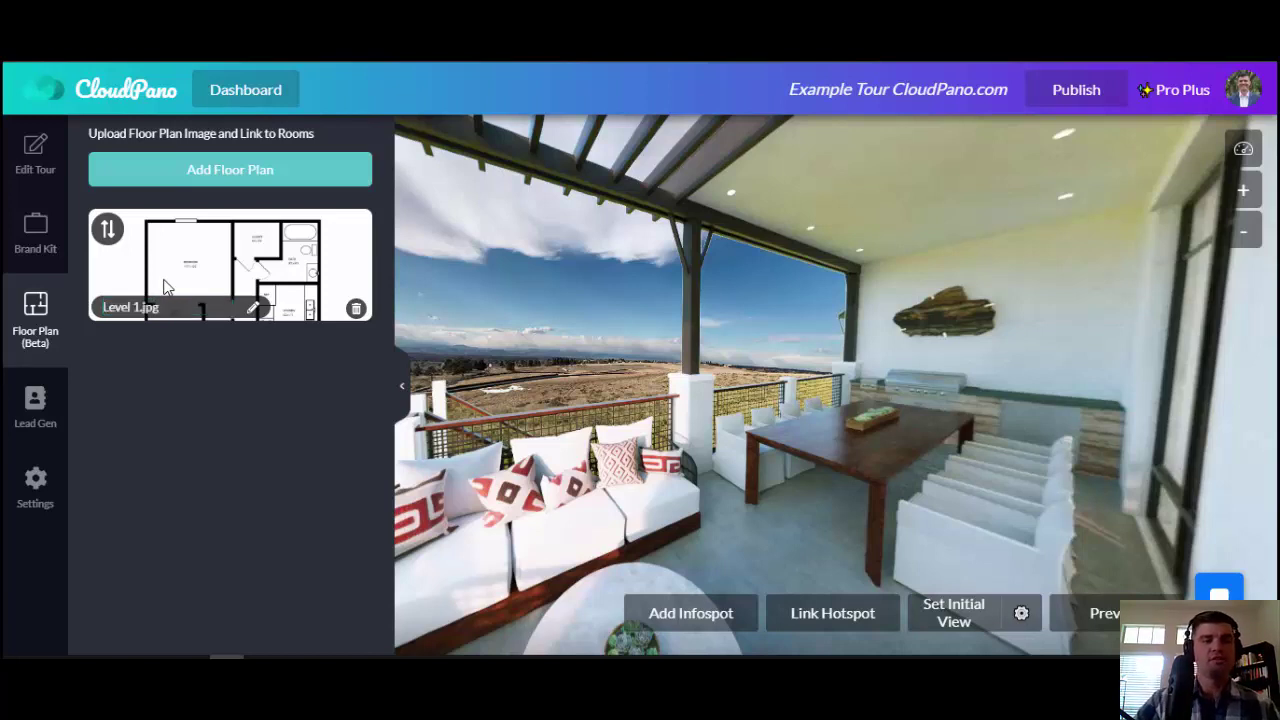
Upload Floorplan example.jpg as a second floor plan and reorder the two plans.
left_click(222, 168)
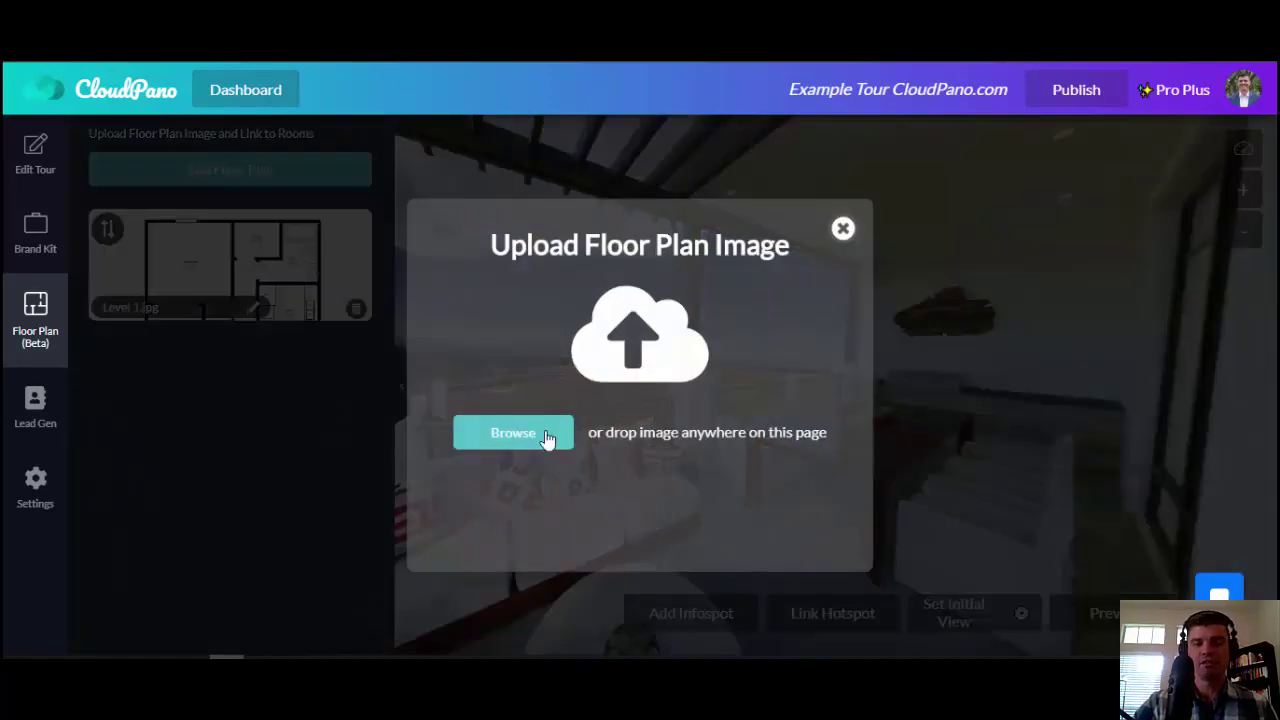
left_click(520, 433)
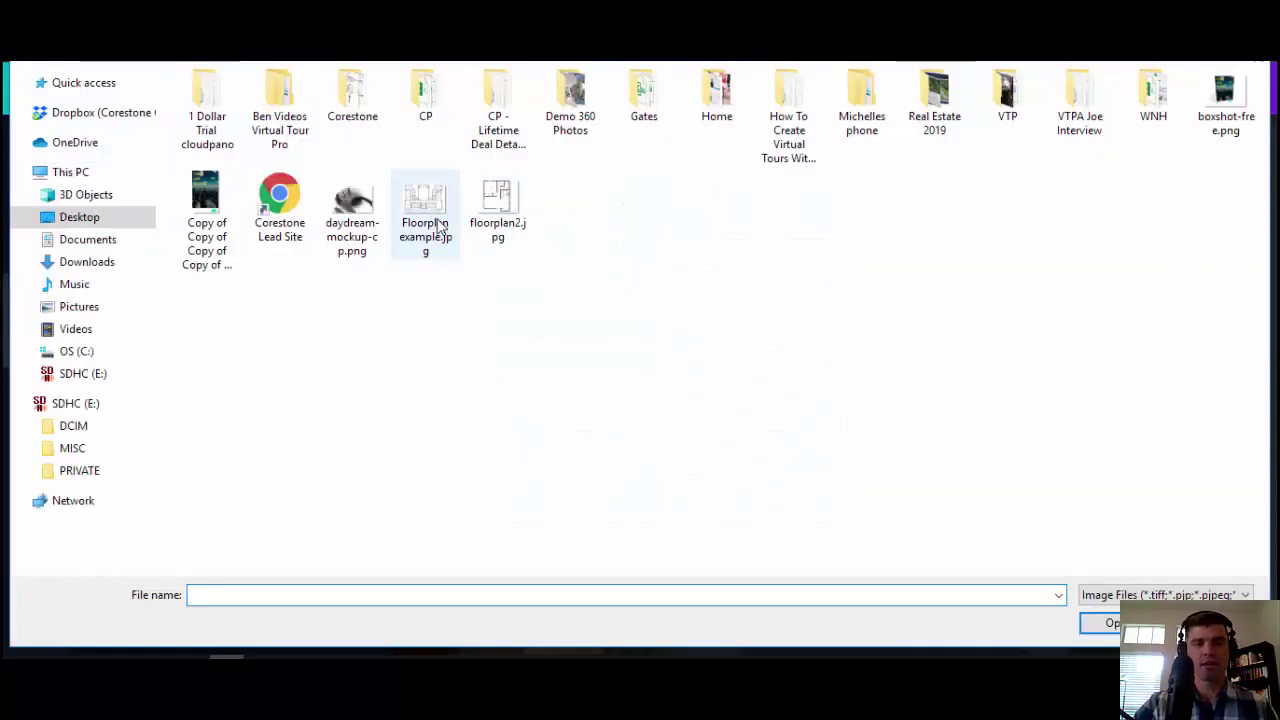
double_click(435, 224)
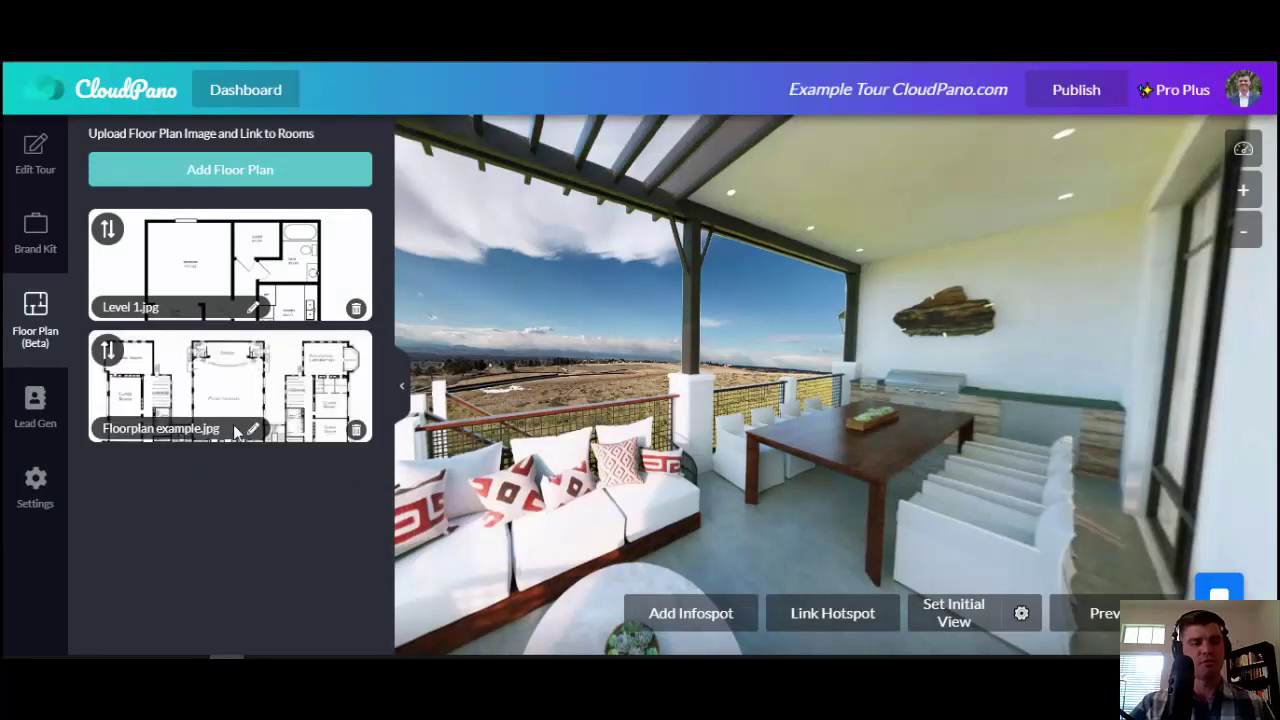
left_click_drag(108, 350, 110, 250)
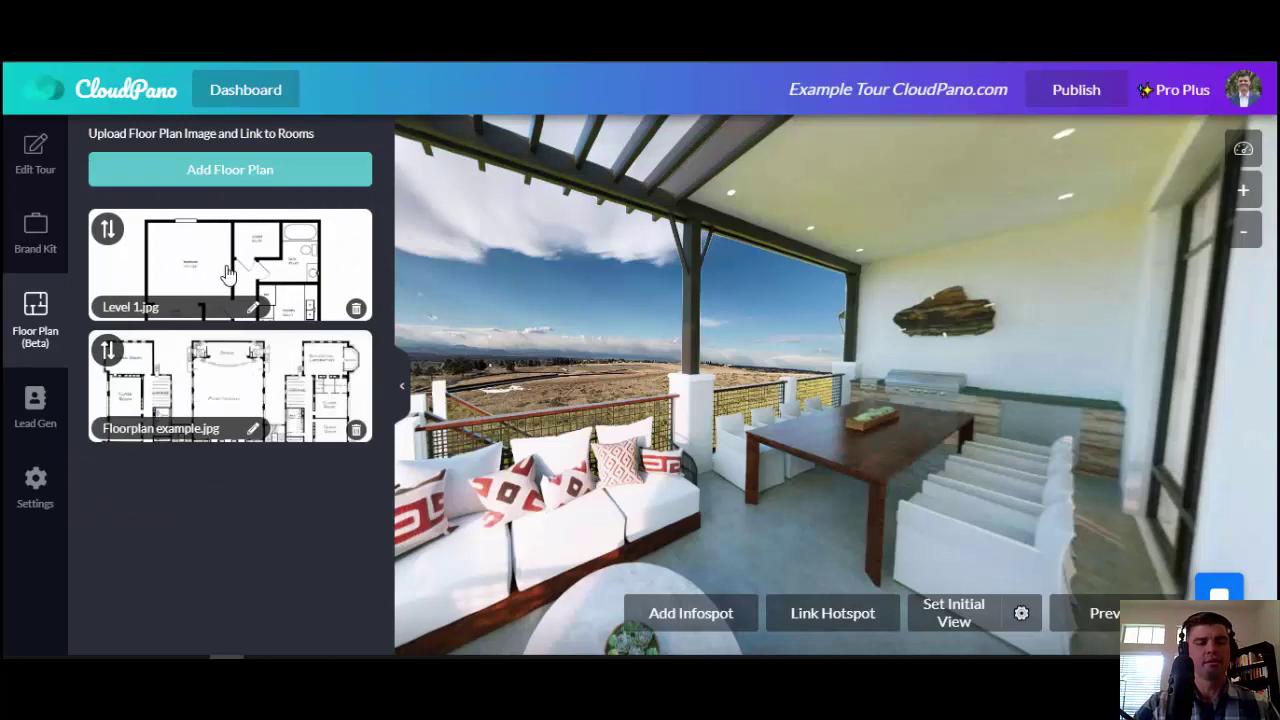
On the Level 1 plan, link the bedroom to Bedroom and the living room to Living.
left_click(231, 266)
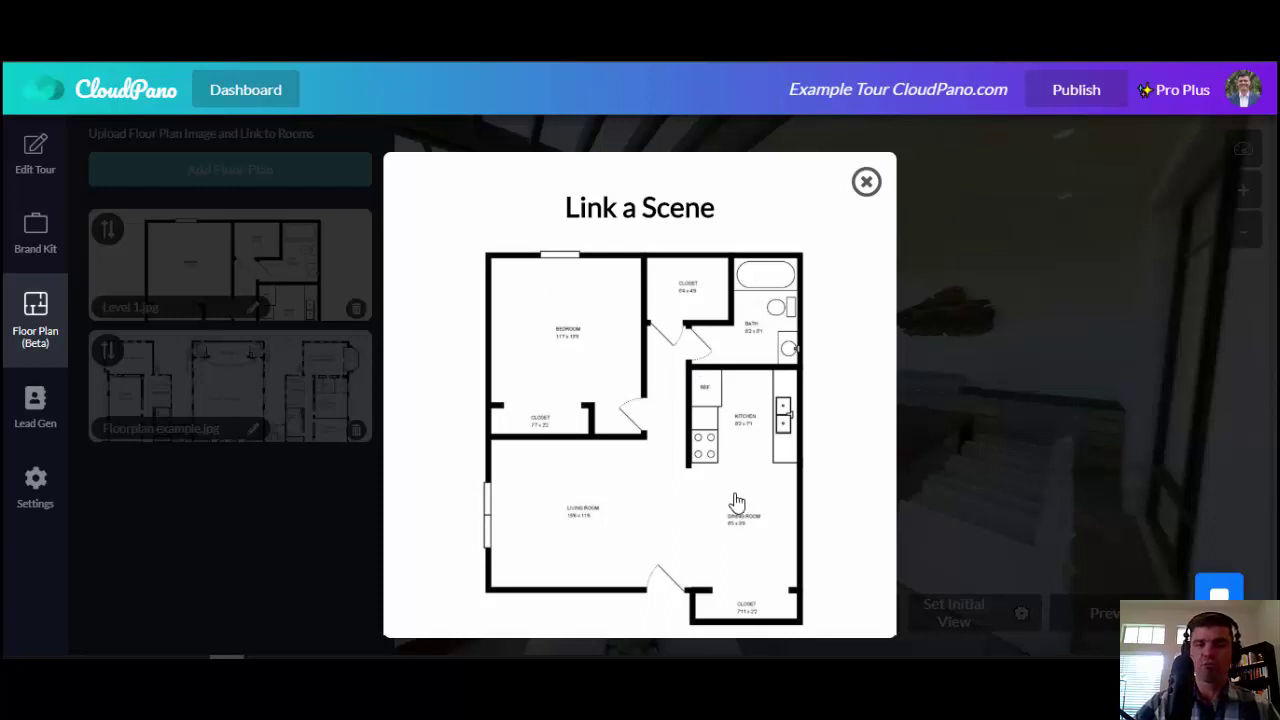
left_click(567, 337)
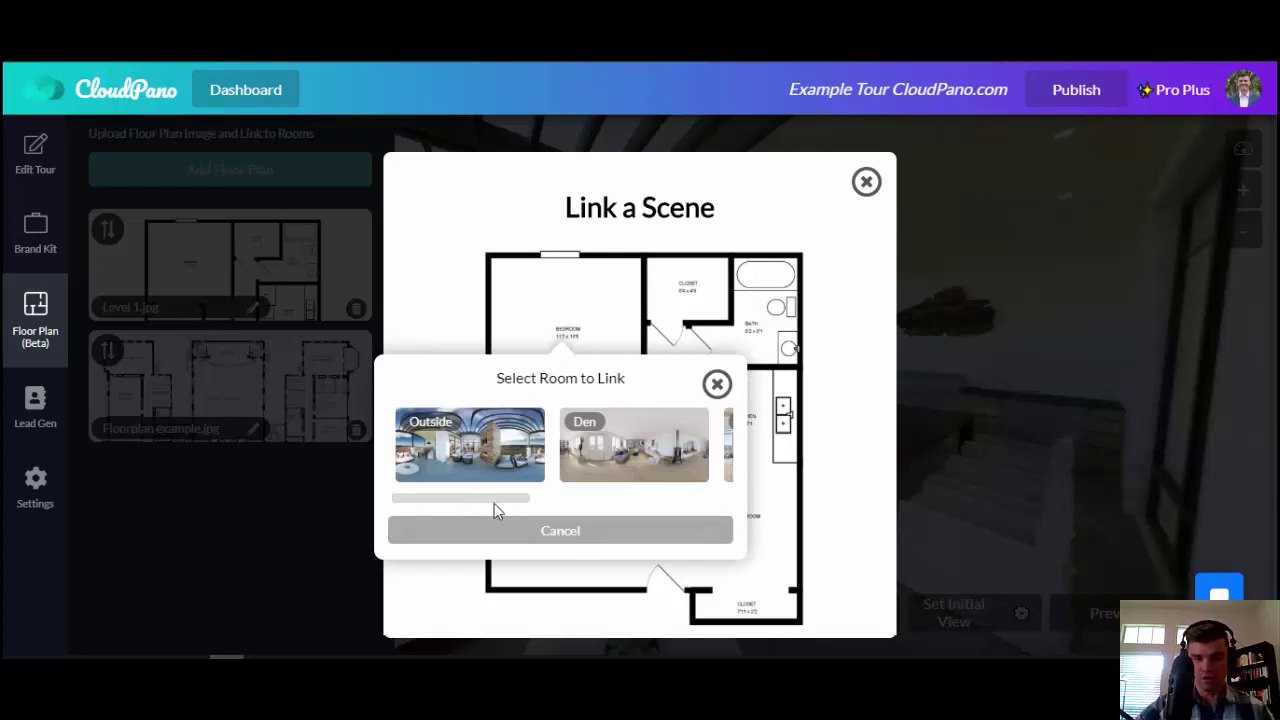
left_click_drag(494, 505, 643, 497)
left_click(625, 458)
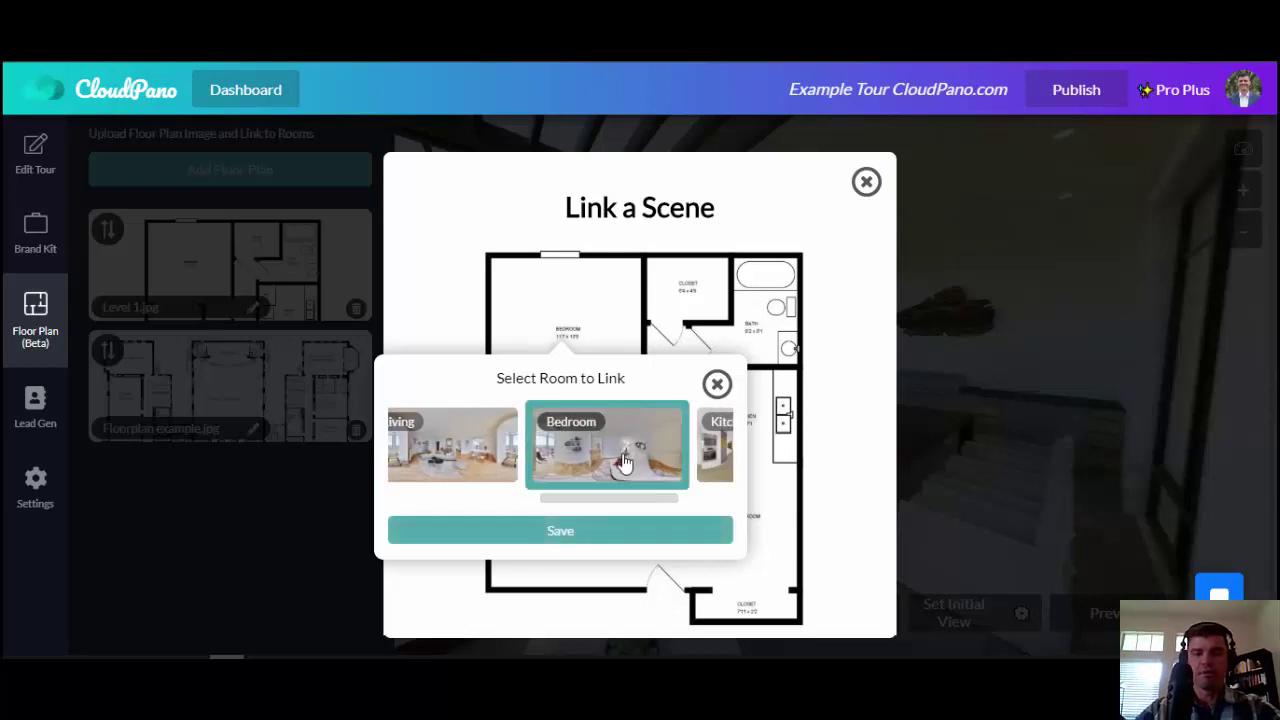
left_click(601, 537)
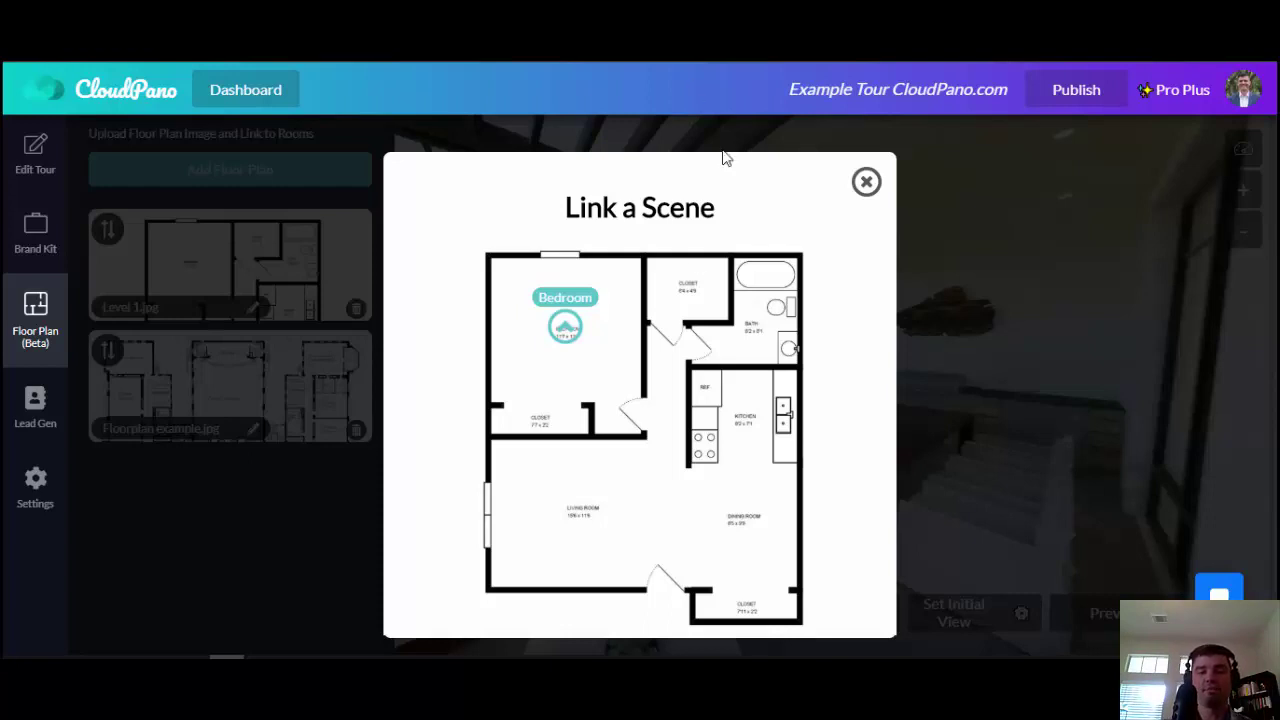
left_click(570, 518)
left_click_drag(553, 426, 528, 428)
left_click(520, 384)
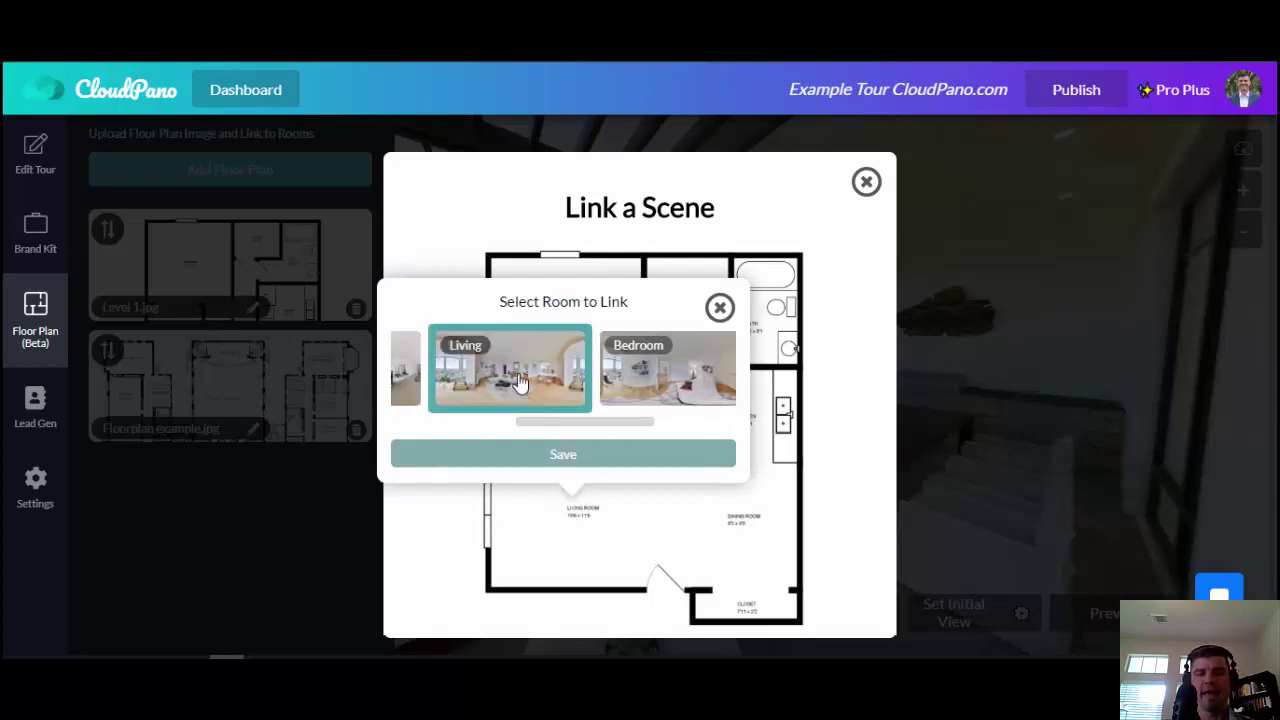
left_click(557, 457)
Link the dining area to the Den scene and the kitchen to Kitchen.
left_click(743, 522)
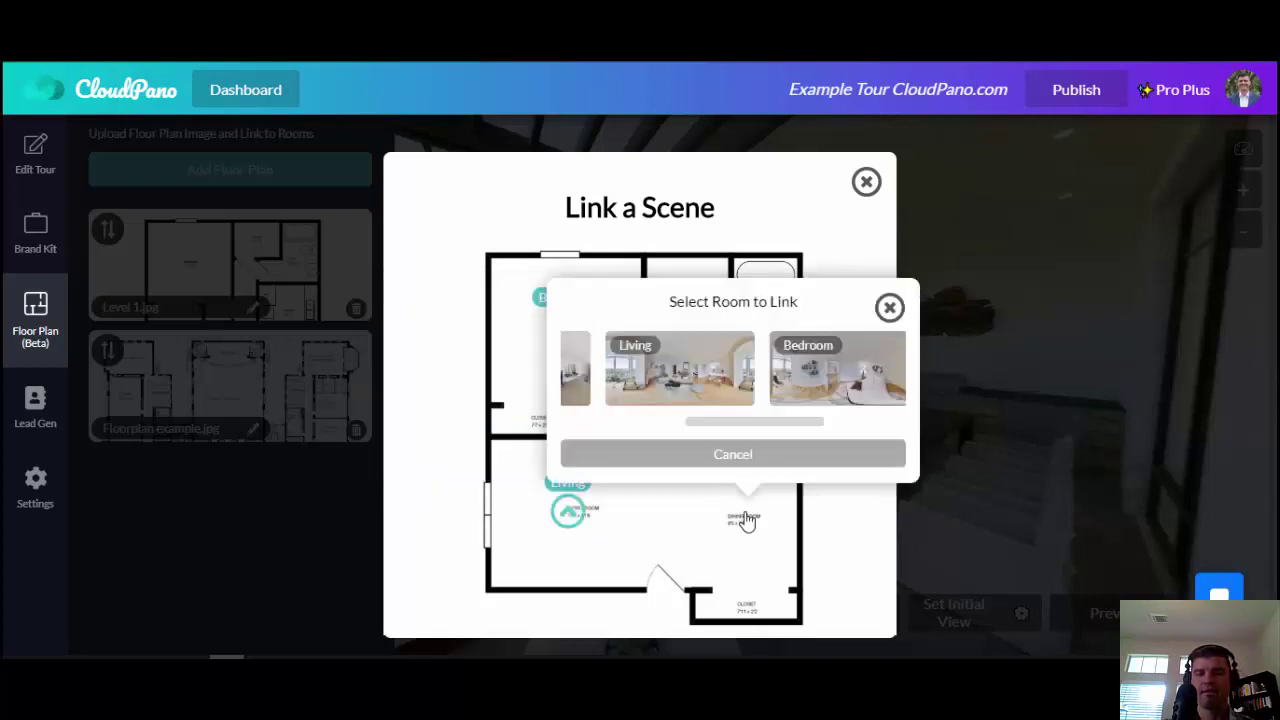
left_click_drag(720, 423, 651, 420)
left_click(760, 380)
left_click(741, 448)
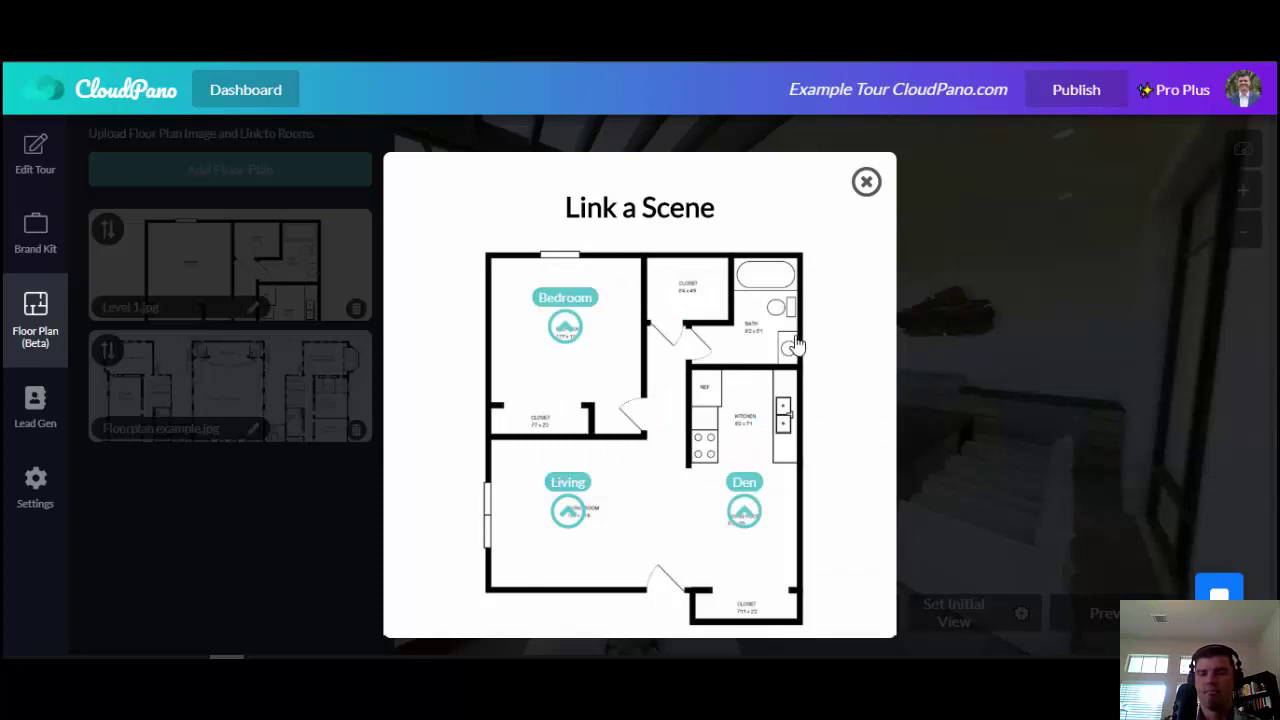
left_click(745, 409)
left_click_drag(735, 571, 868, 571)
left_click(789, 606)
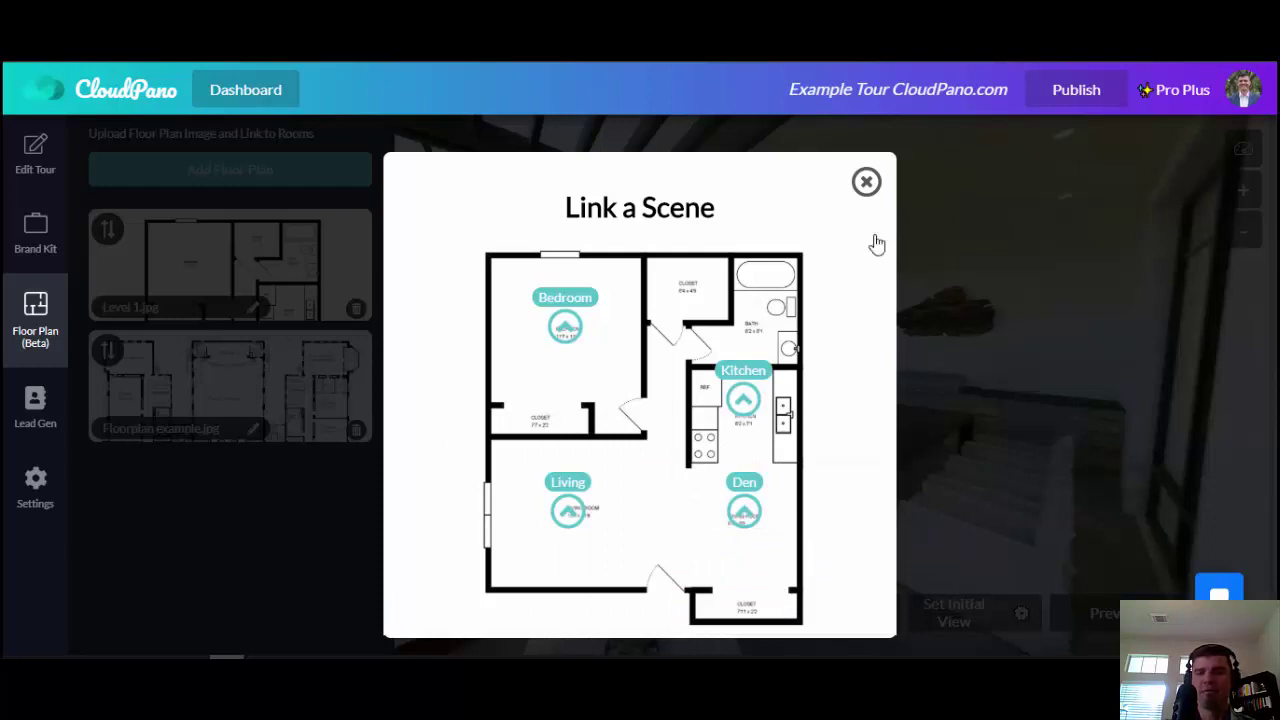
Link the spot beside the bathroom to Outside and close the Link a Scene view.
left_click(835, 325)
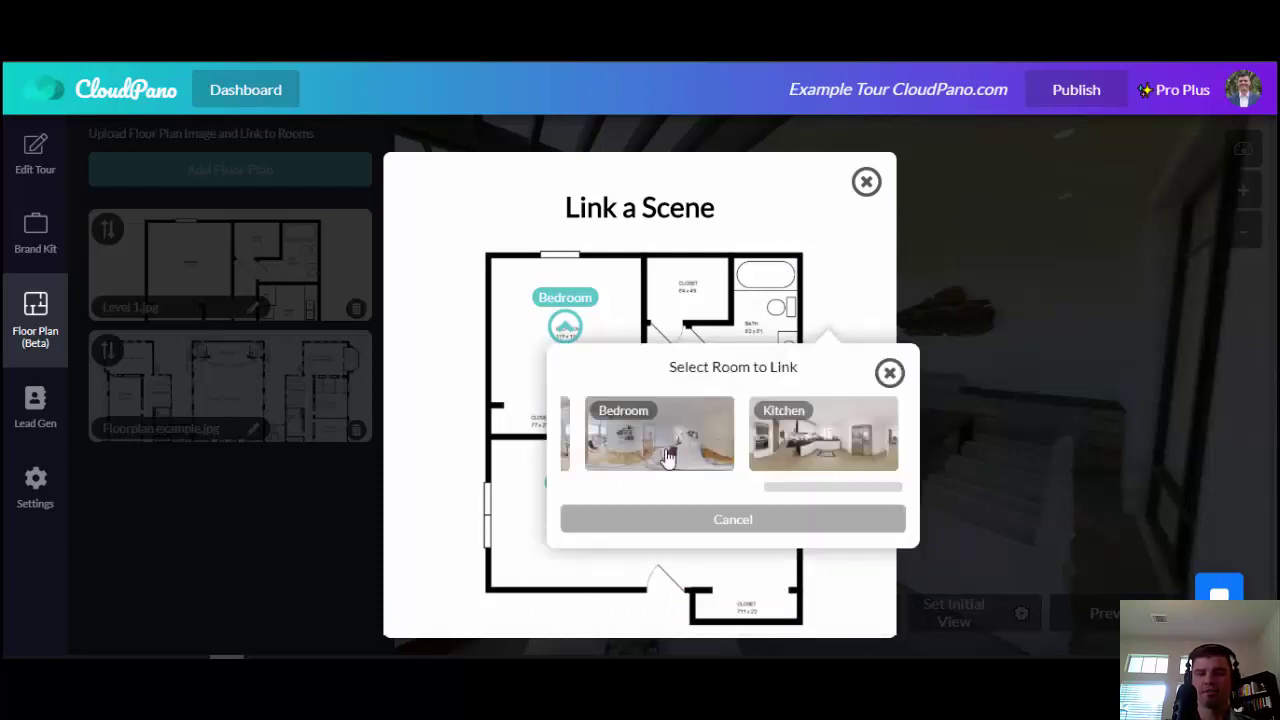
scroll(722, 491, "left", 5)
left_click(631, 460)
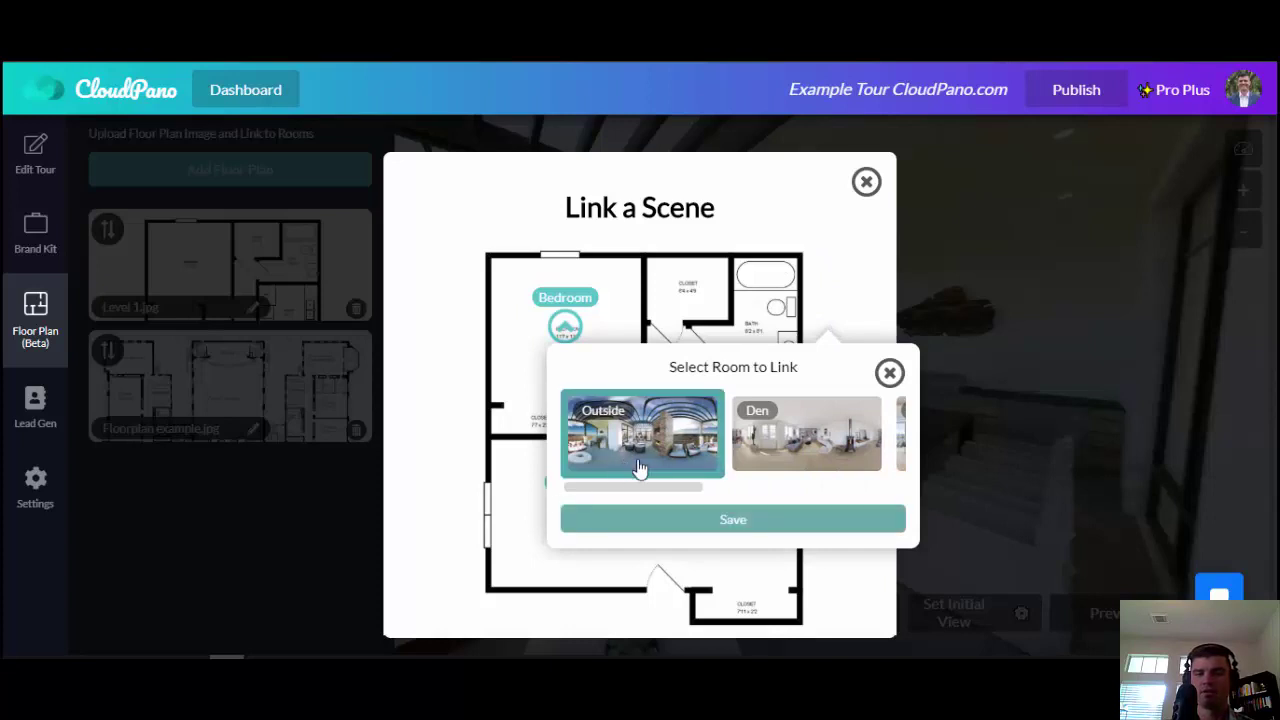
left_click(698, 519)
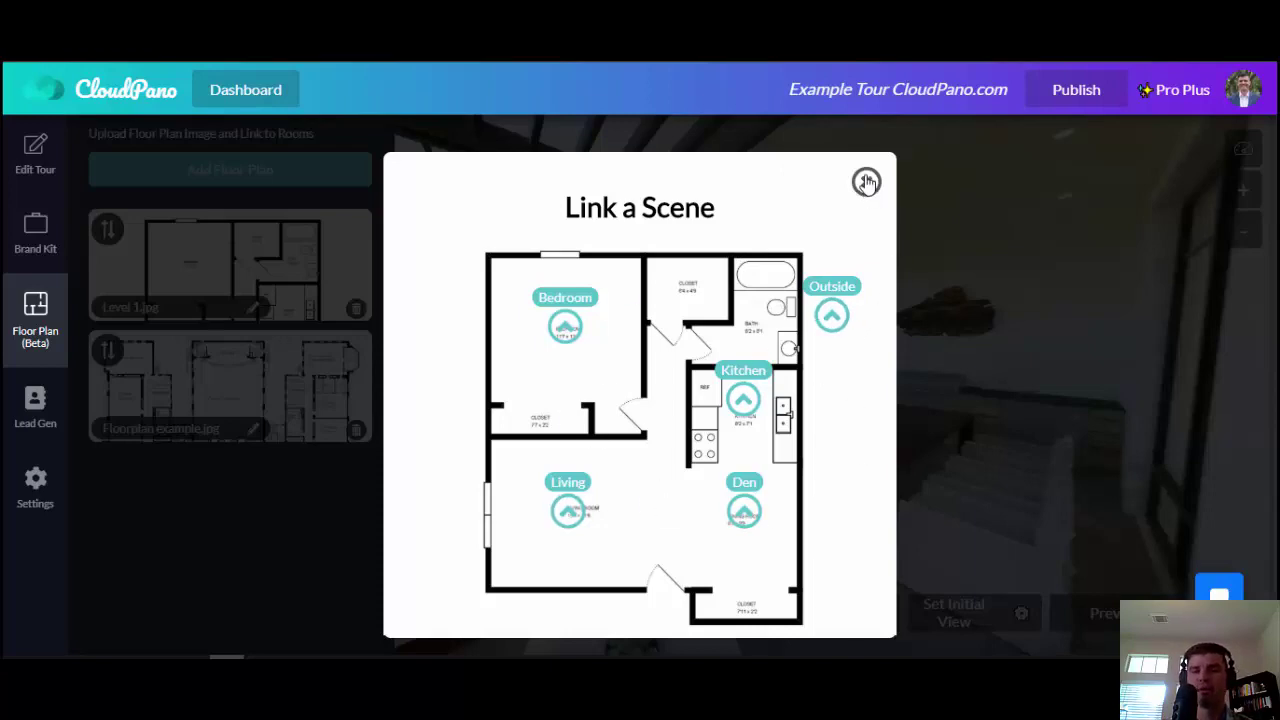
left_click(866, 186)
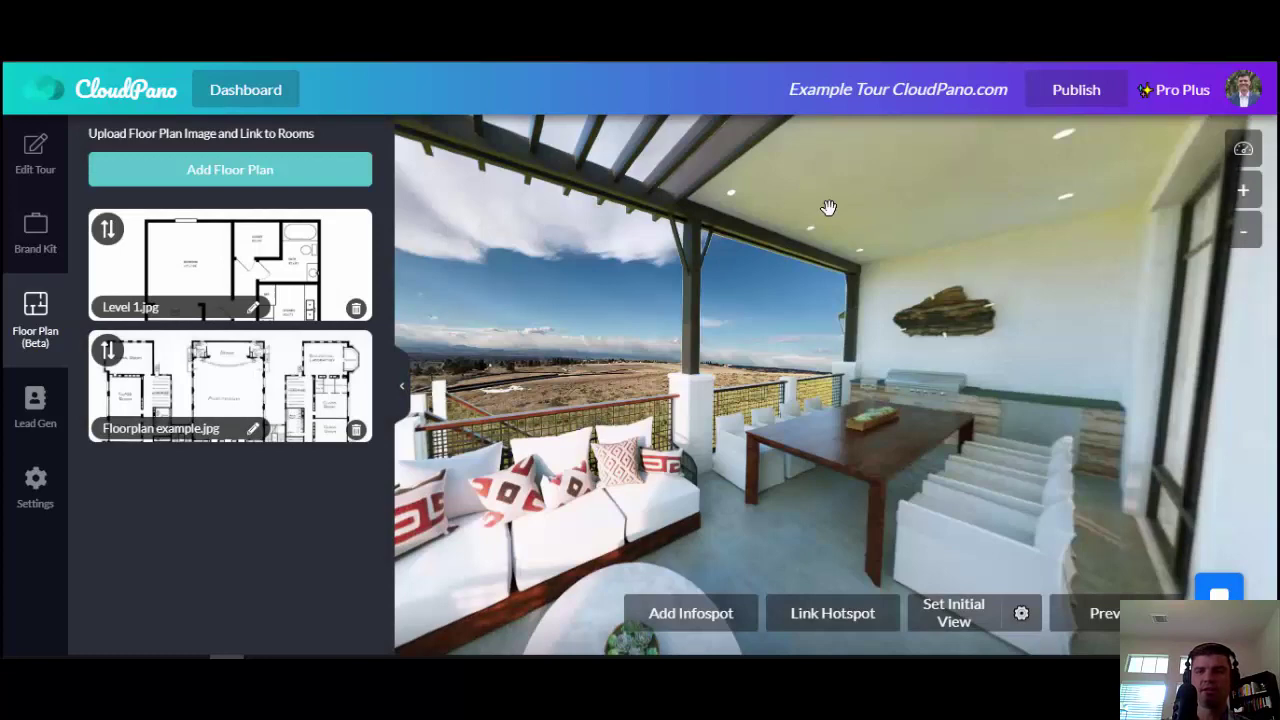
Publish the tour and look around the Outside patio in the live viewer.
left_click(1077, 89)
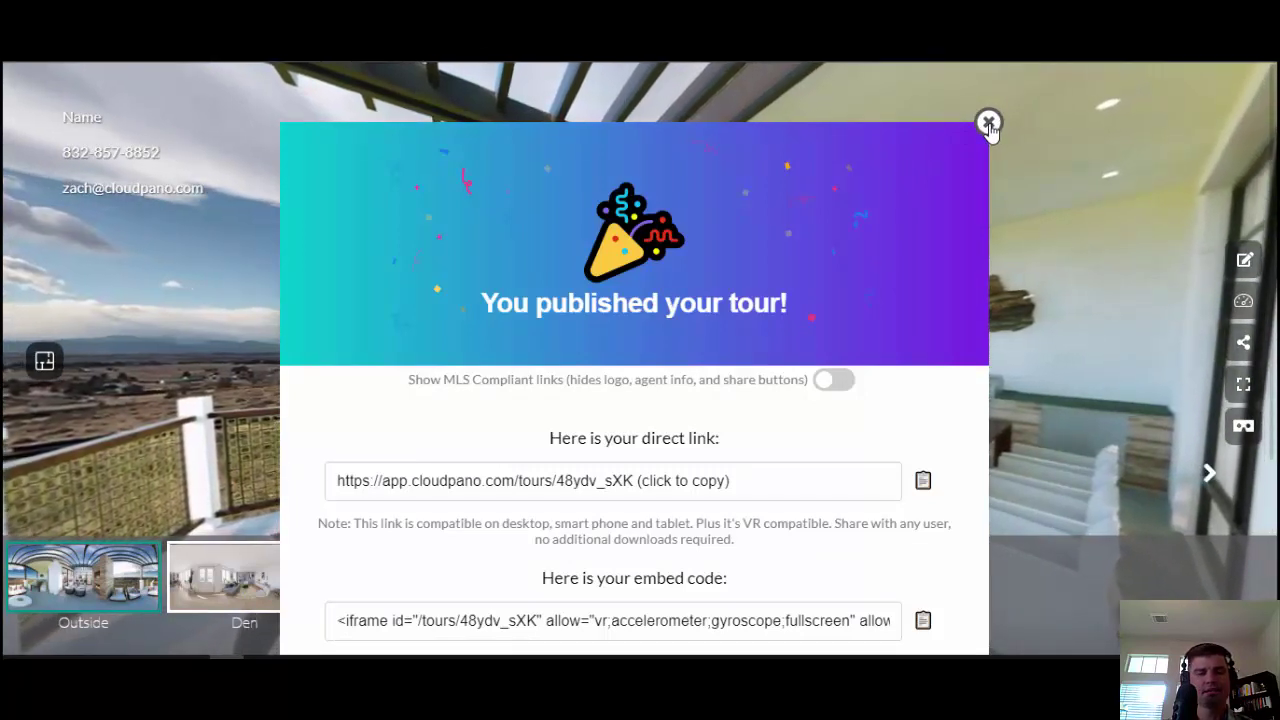
left_click(988, 123)
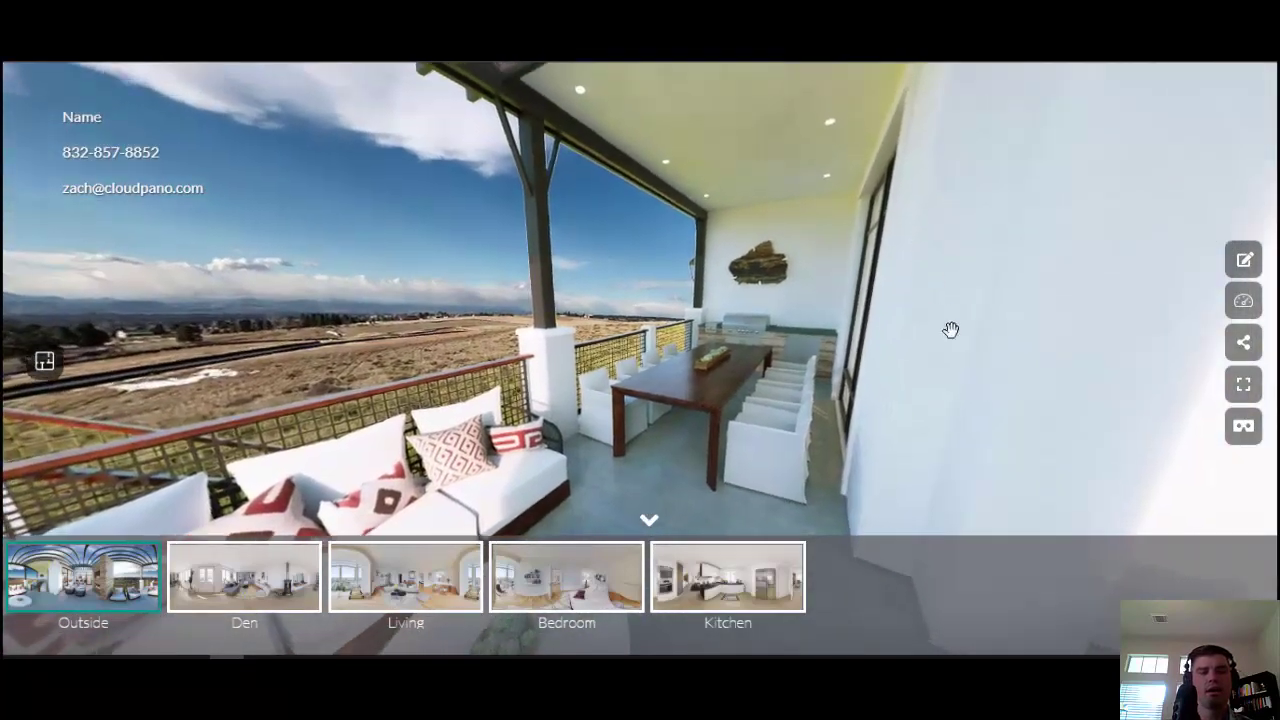
left_click_drag(949, 329, 555, 308)
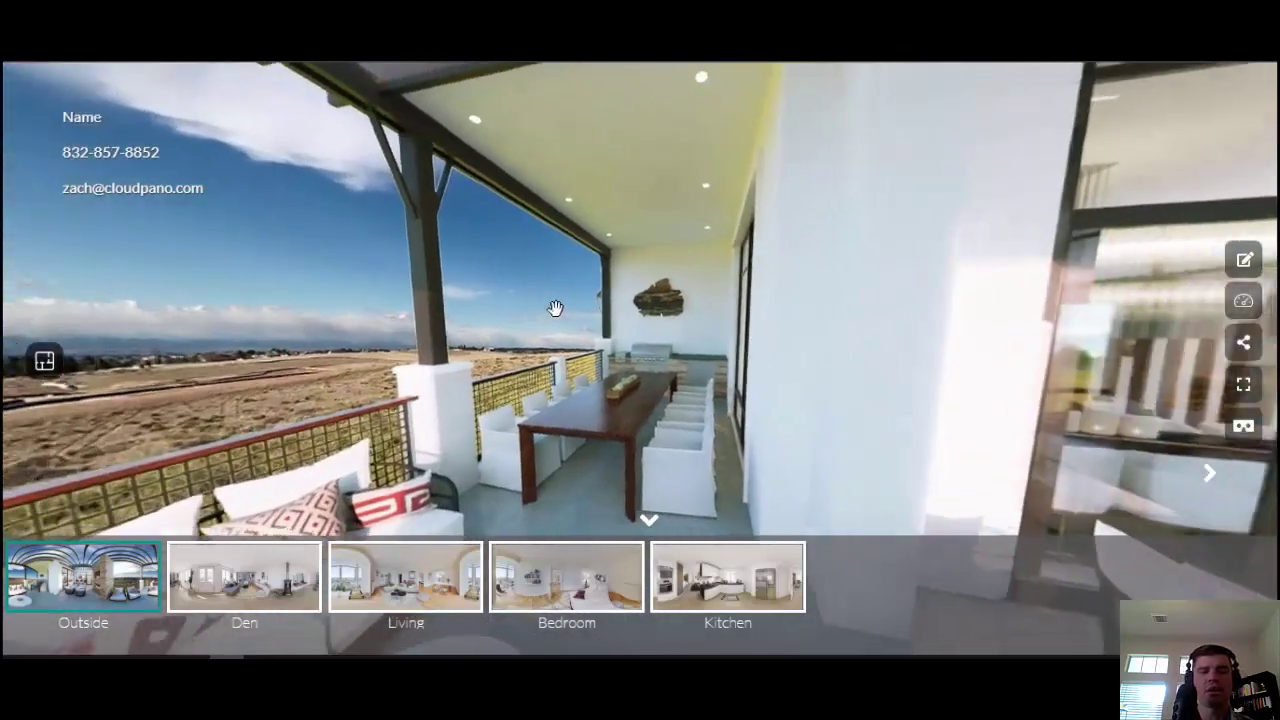
left_click_drag(903, 346, 951, 337)
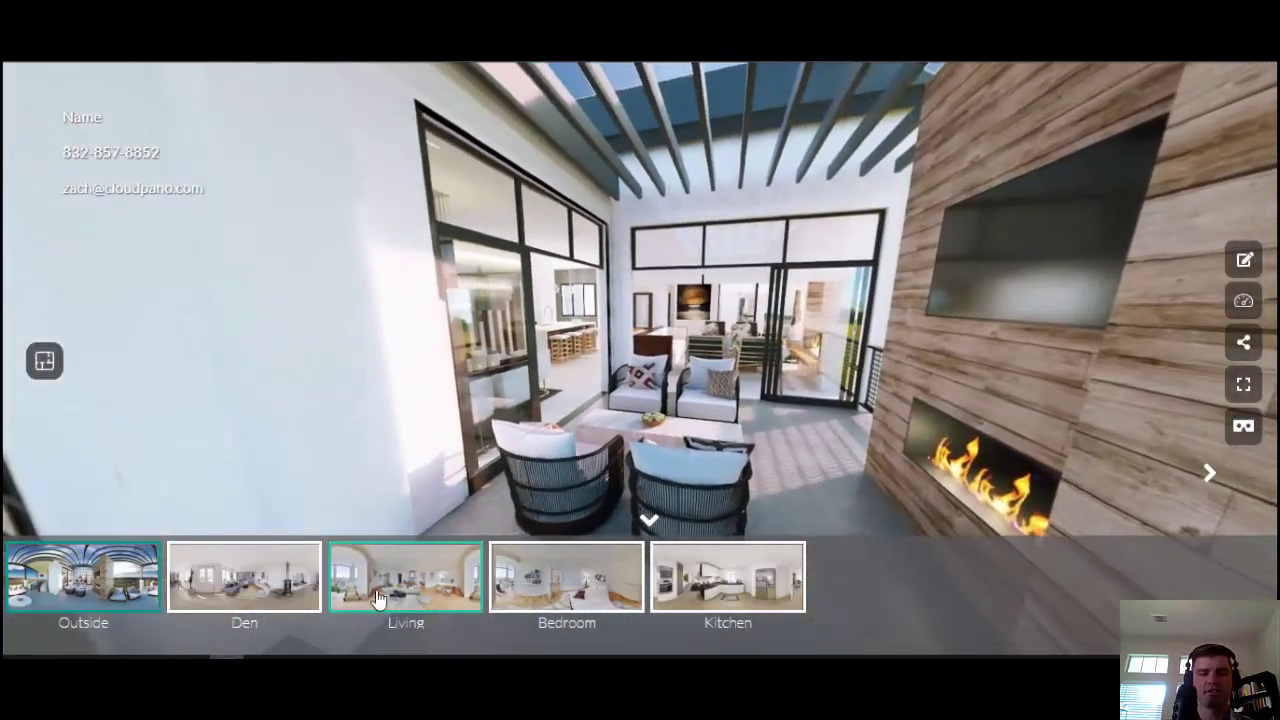
Switch the live tour through the Living, Bedroom and Kitchen scenes.
left_click(398, 606)
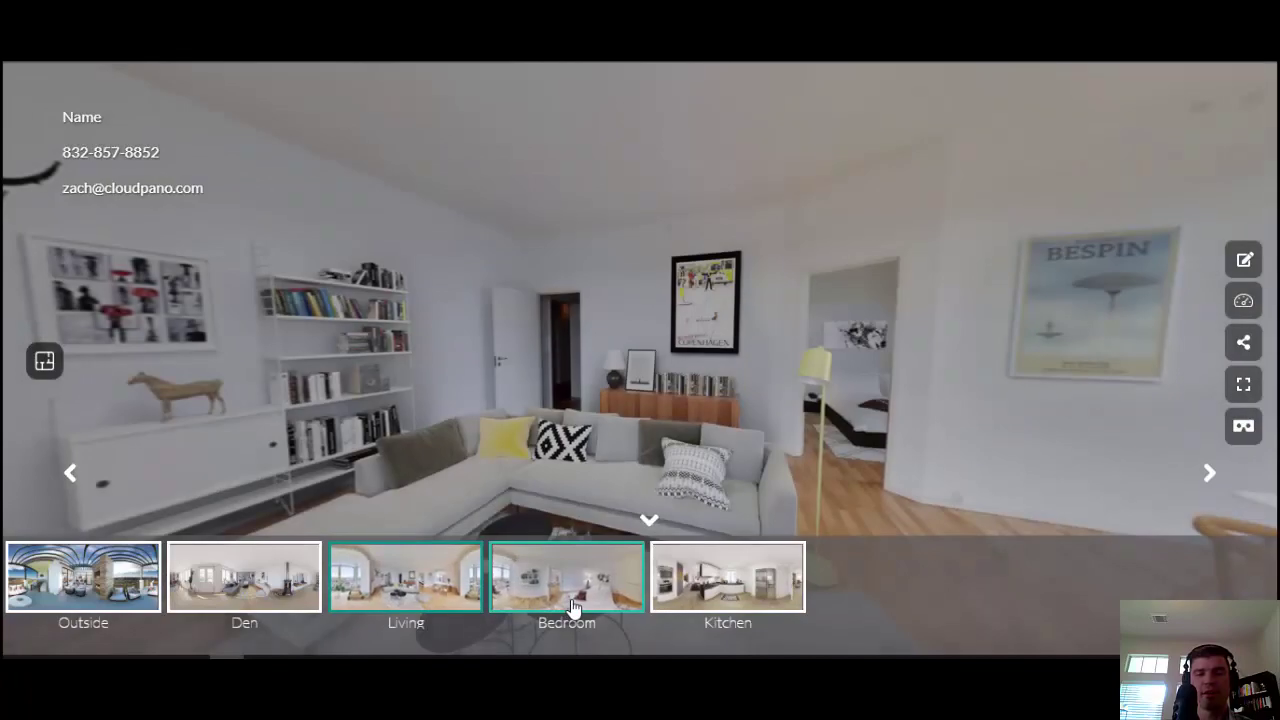
left_click(703, 595)
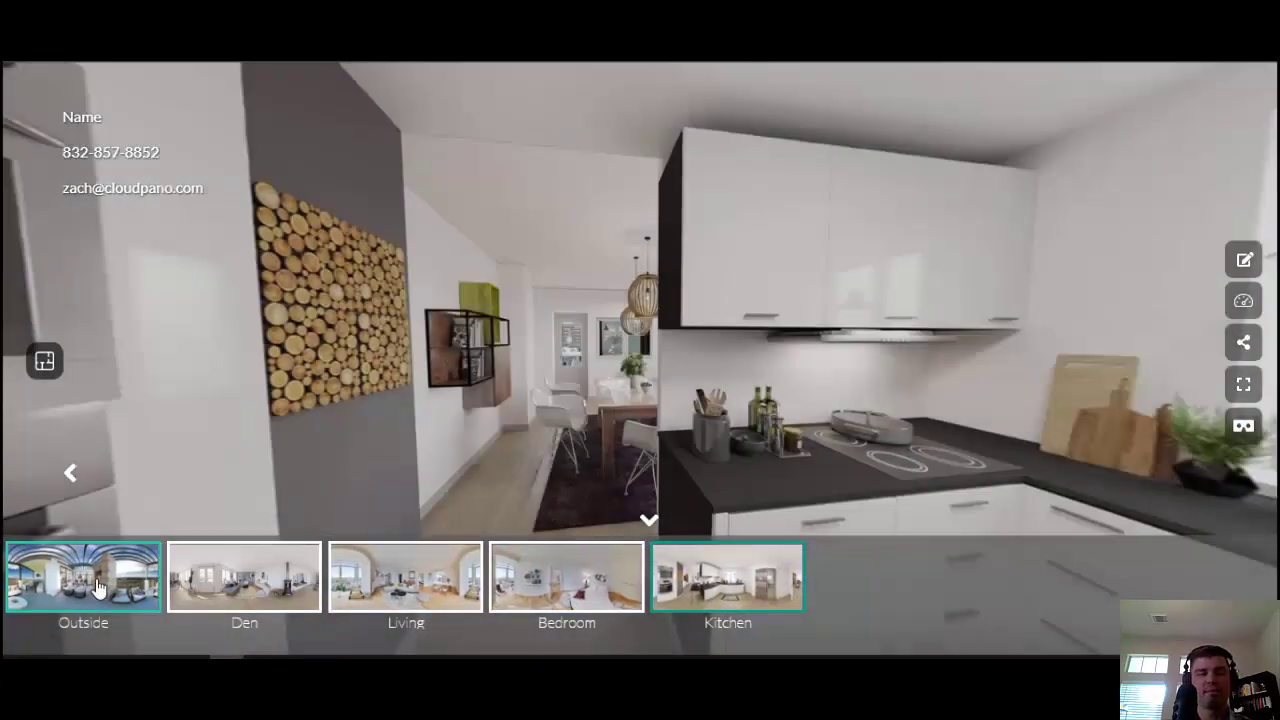
left_click(108, 588)
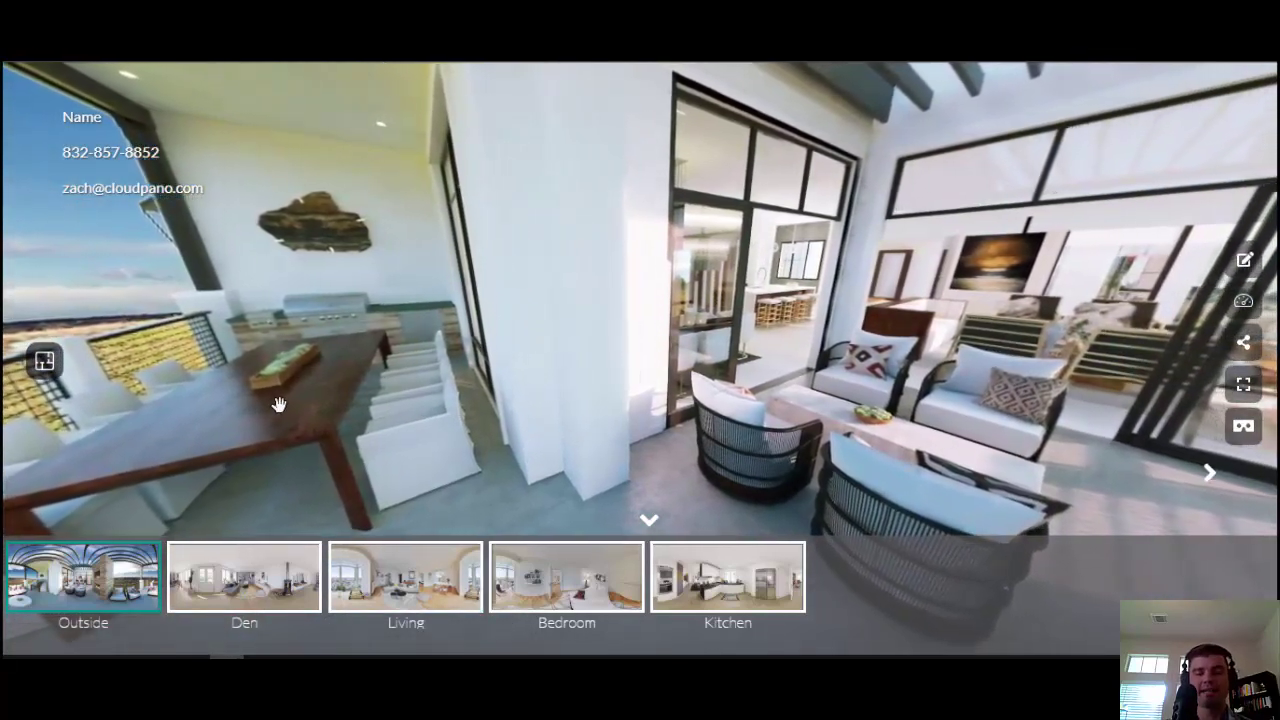
Jump to the Kitchen from the Level 1.jpg floor plan and look toward the window.
left_click(45, 362)
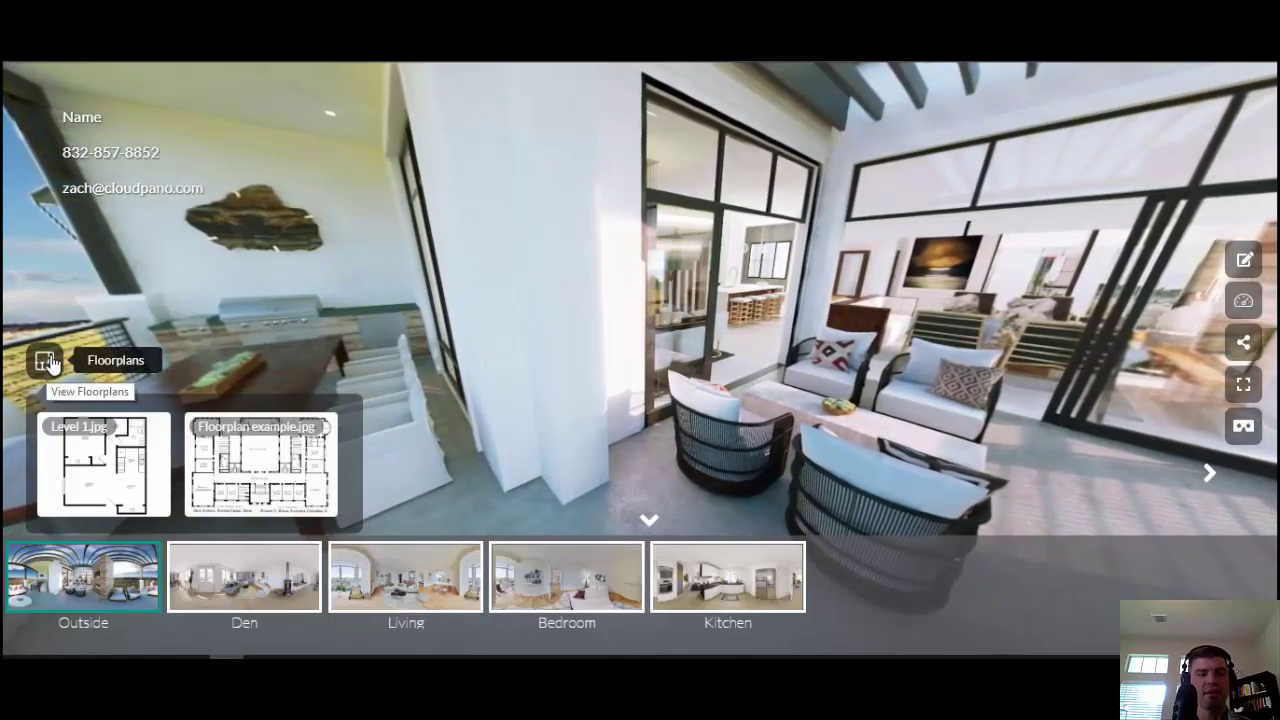
left_click(115, 485)
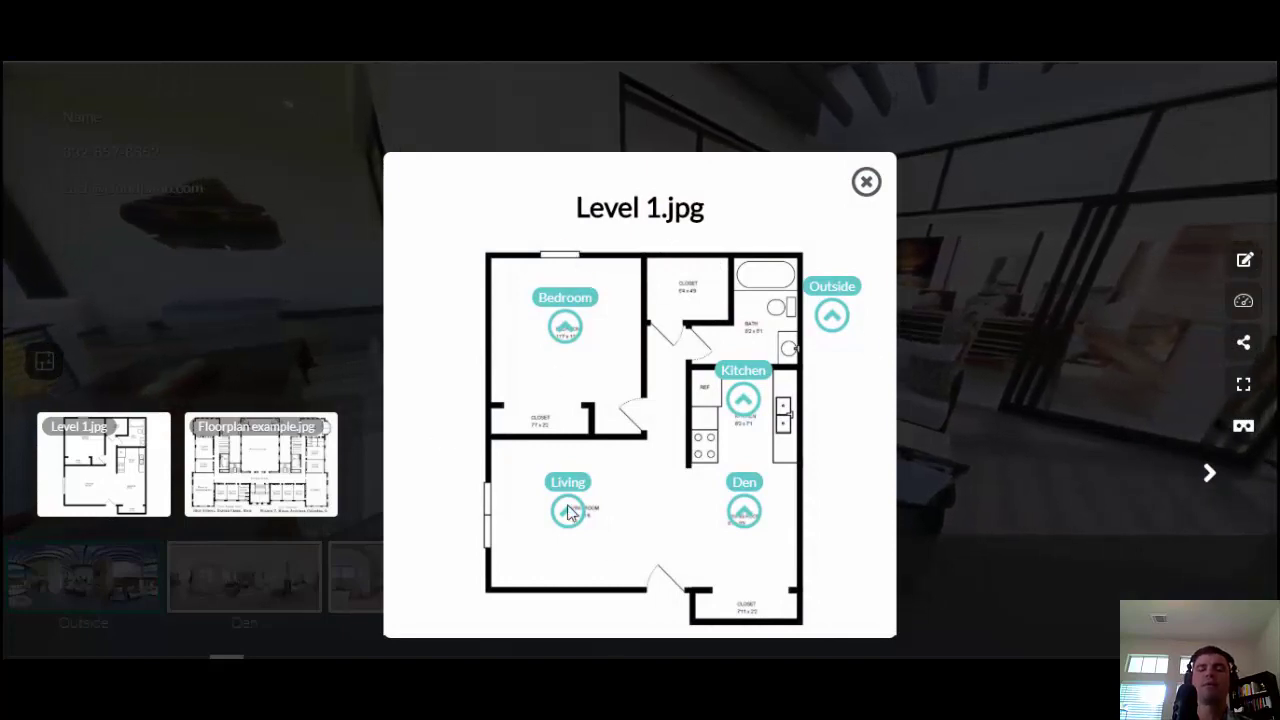
left_click(741, 402)
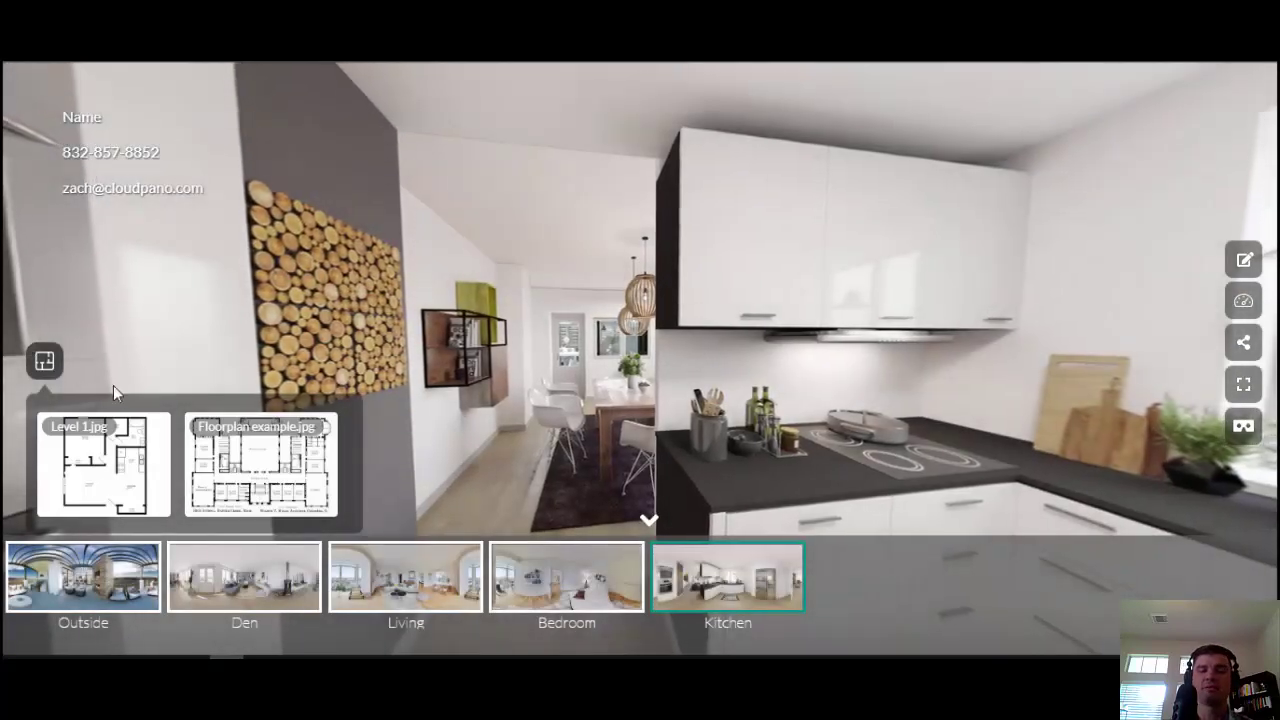
left_click(44, 360)
left_click_drag(1060, 320, 128, 321)
Jump to the Bedroom from the Level 1 plan, view the open door, and reopen the floor plans.
left_click(44, 360)
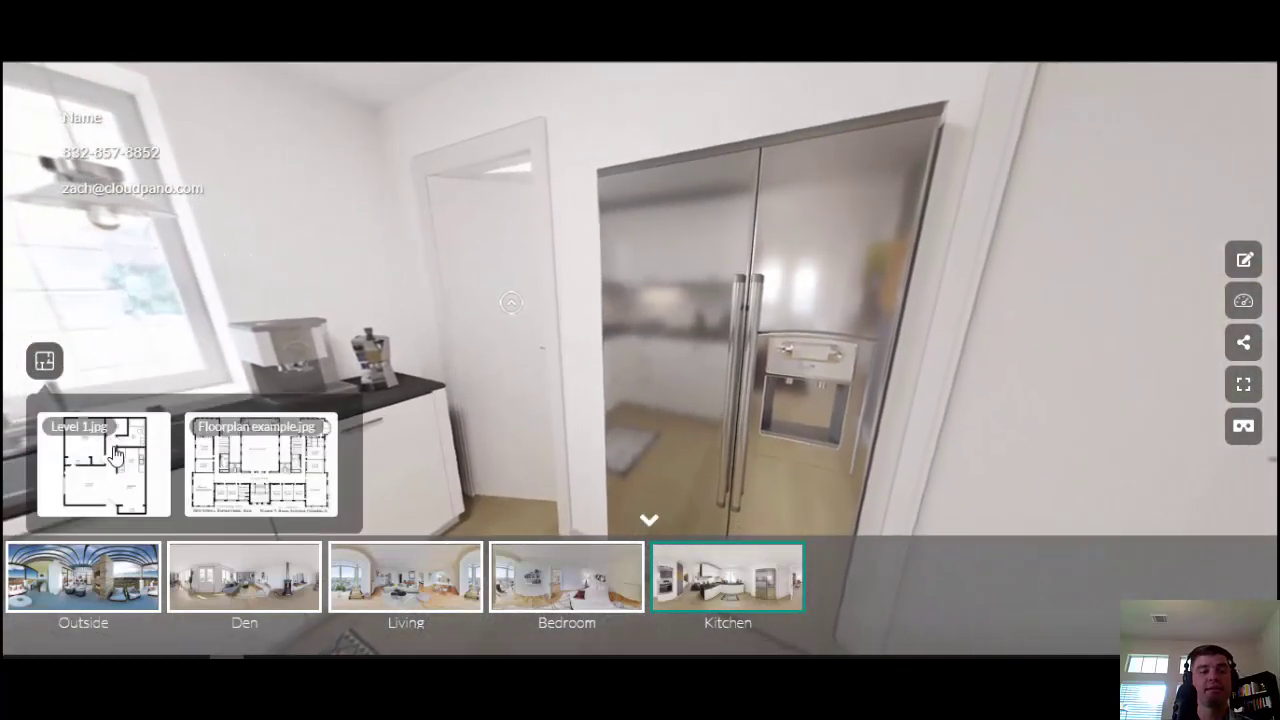
left_click(118, 458)
left_click(563, 330)
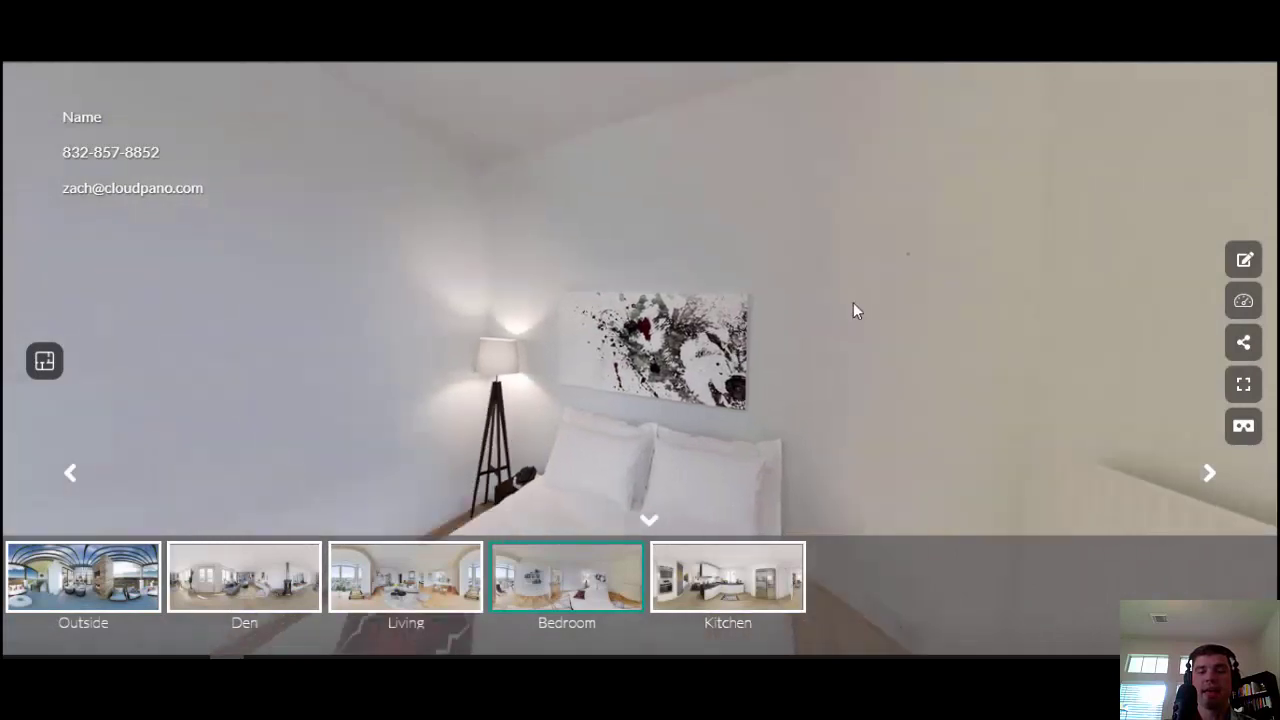
left_click_drag(855, 311, 338, 314)
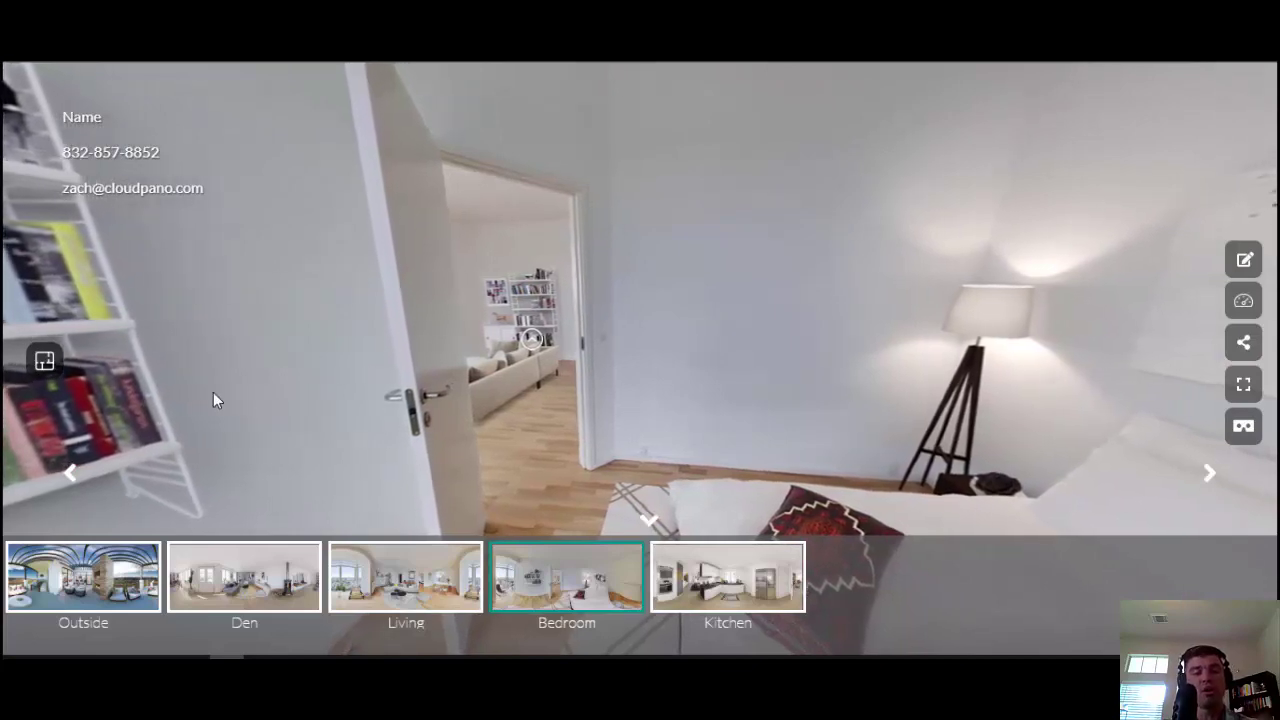
left_click(44, 360)
From the Level 1 plan, jump to Living and turn toward the bookshelf.
left_click(101, 505)
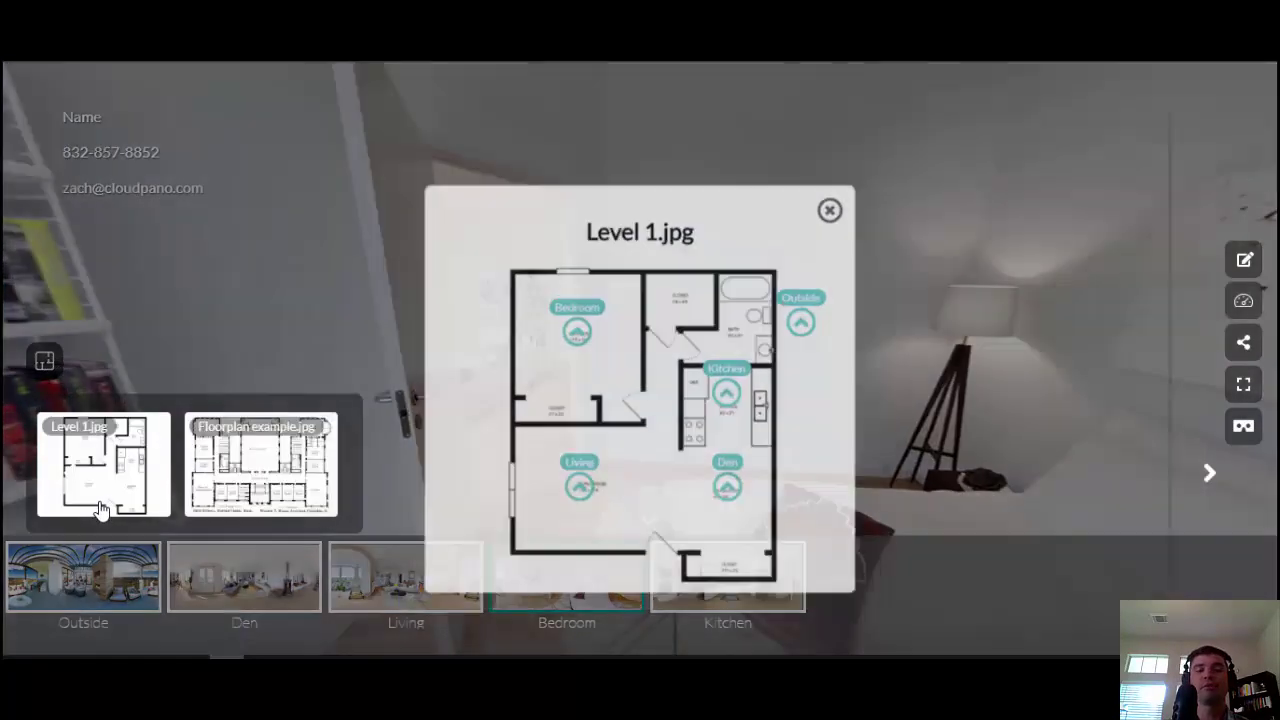
left_click(567, 514)
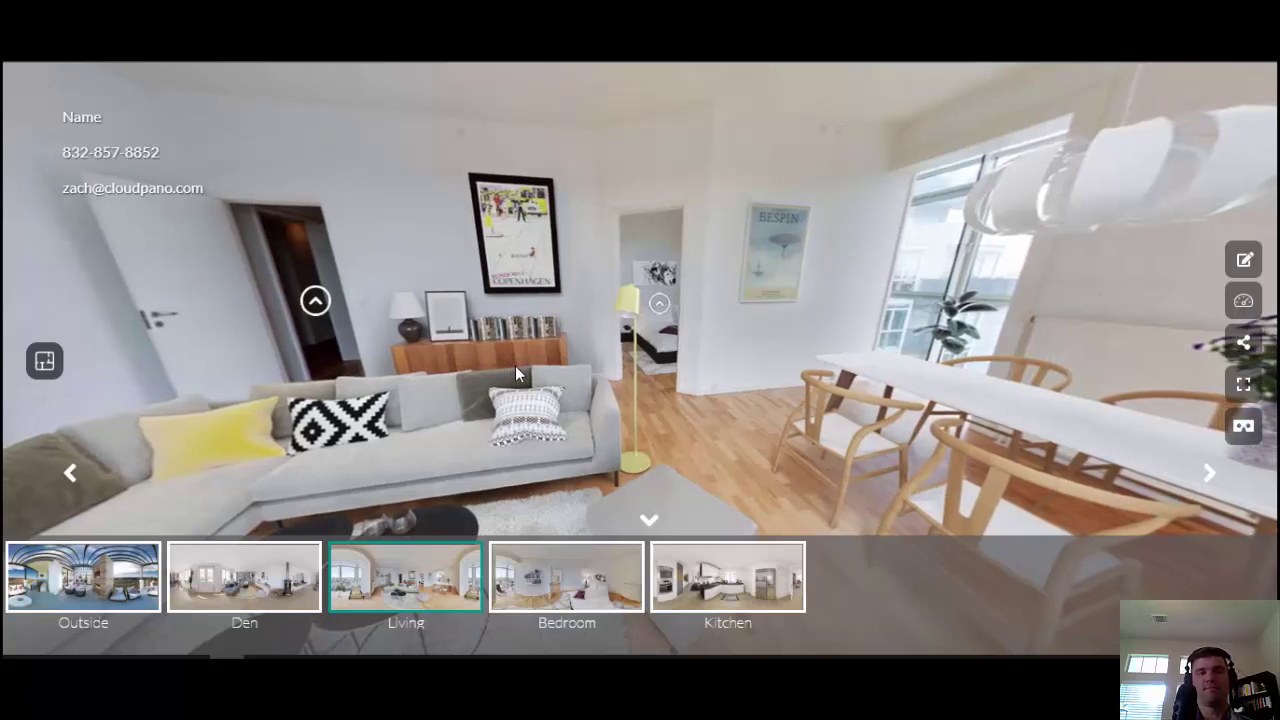
left_click_drag(513, 371, 899, 258)
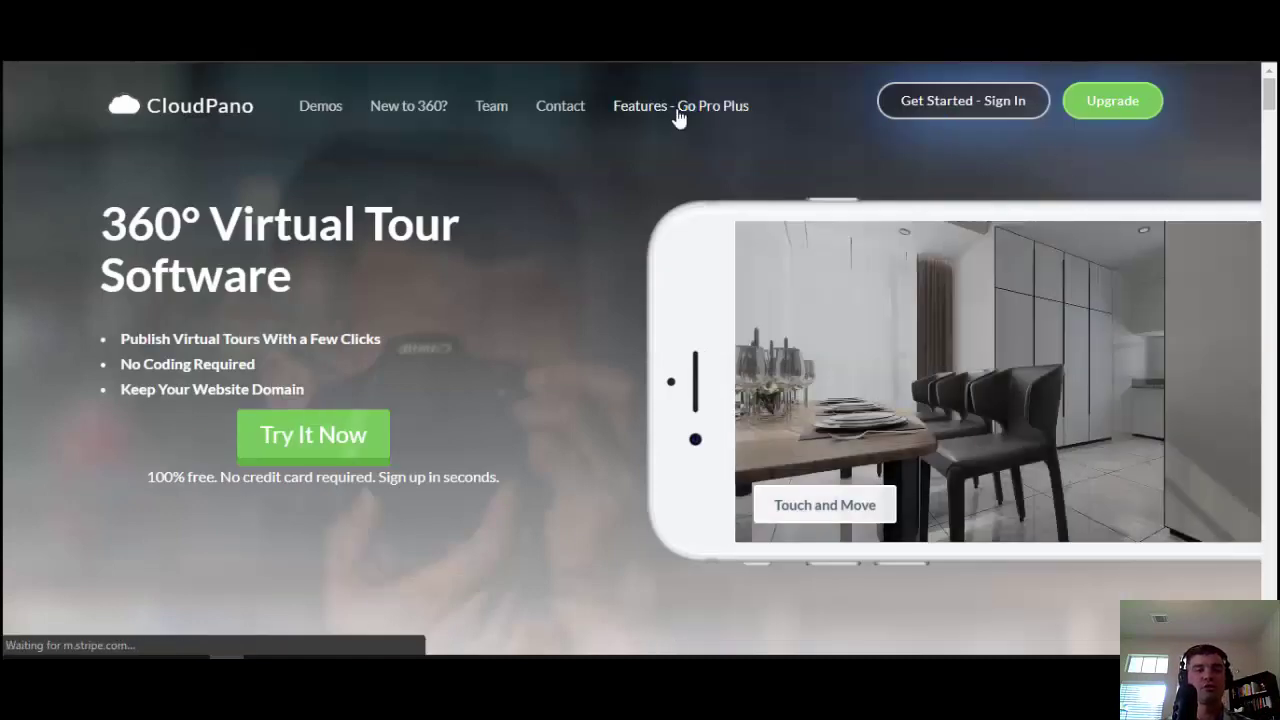
Add the $33/Month Pro Plus plan to the cart, revealing the existing ProPlus subscription.
left_click(679, 110)
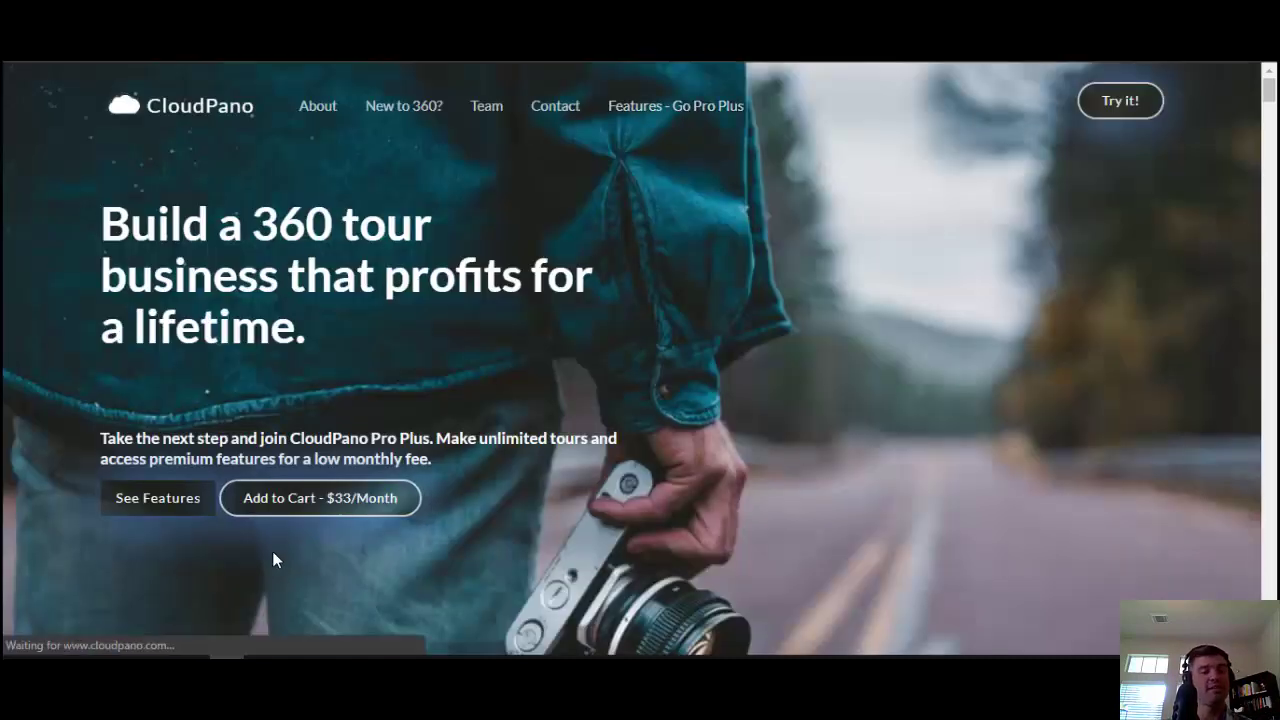
left_click(310, 500)
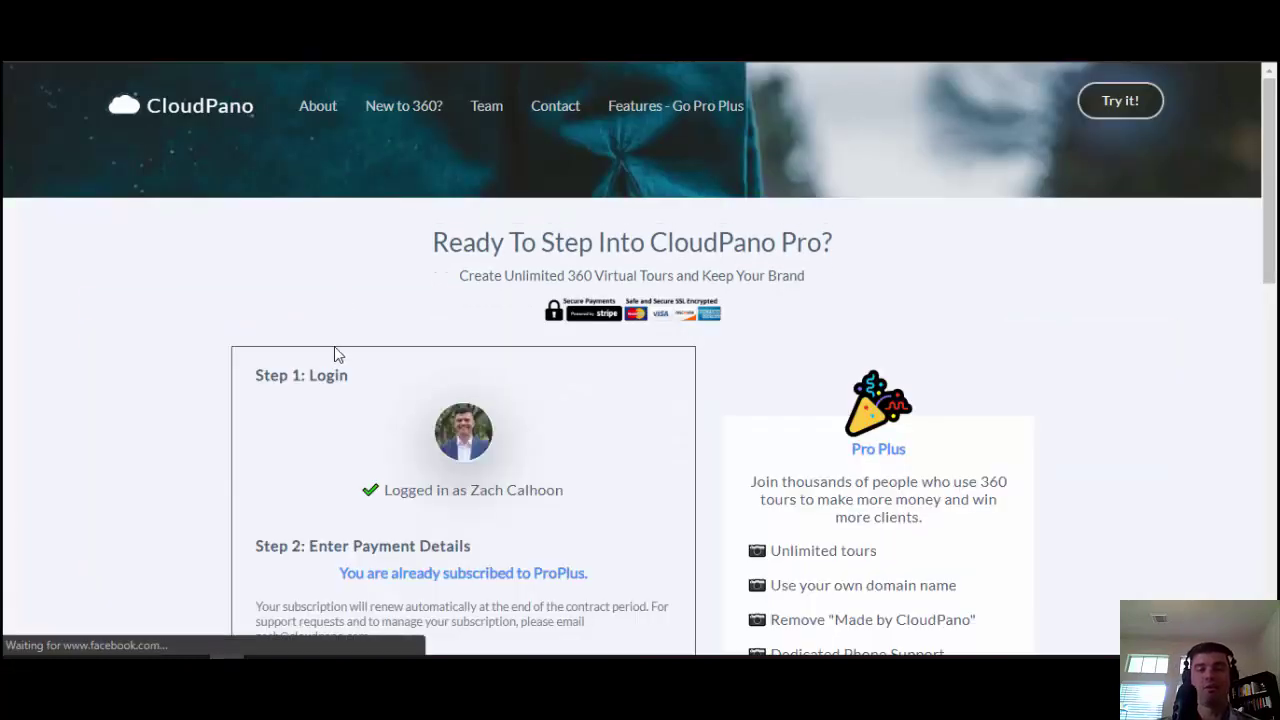
scroll(335, 340, "down", 2)
scroll(172, 328, "up", 2)
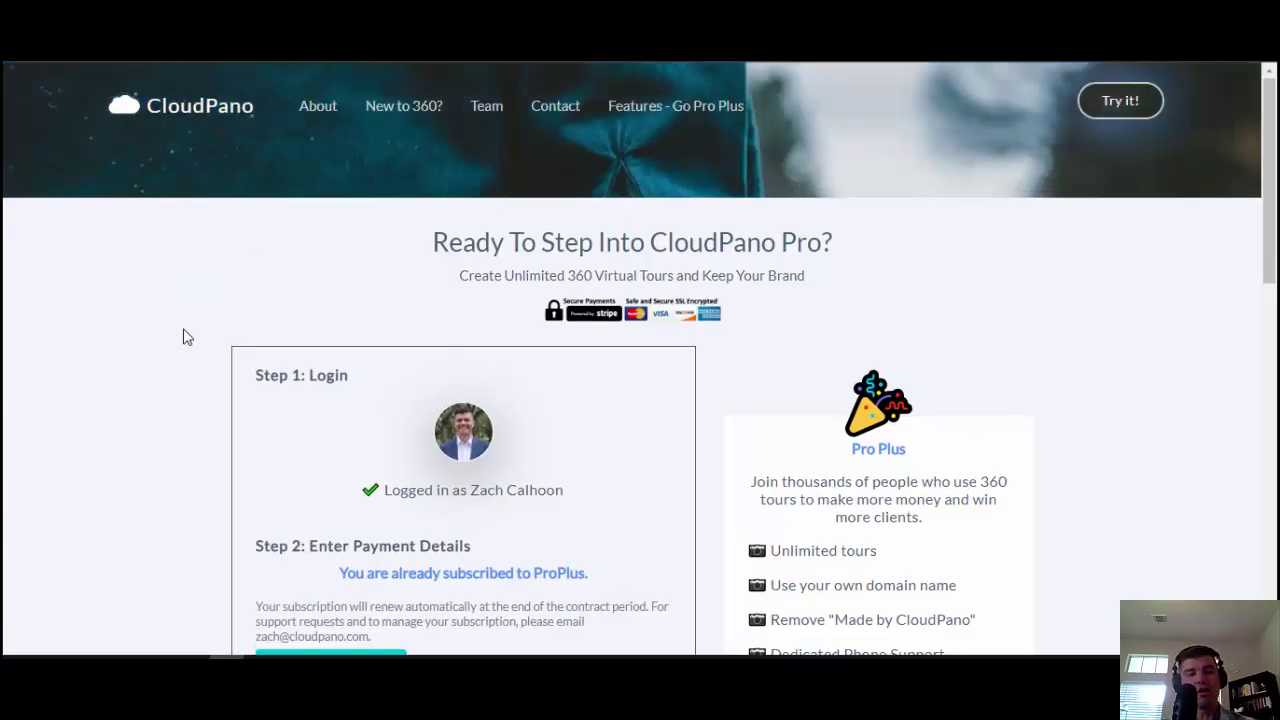